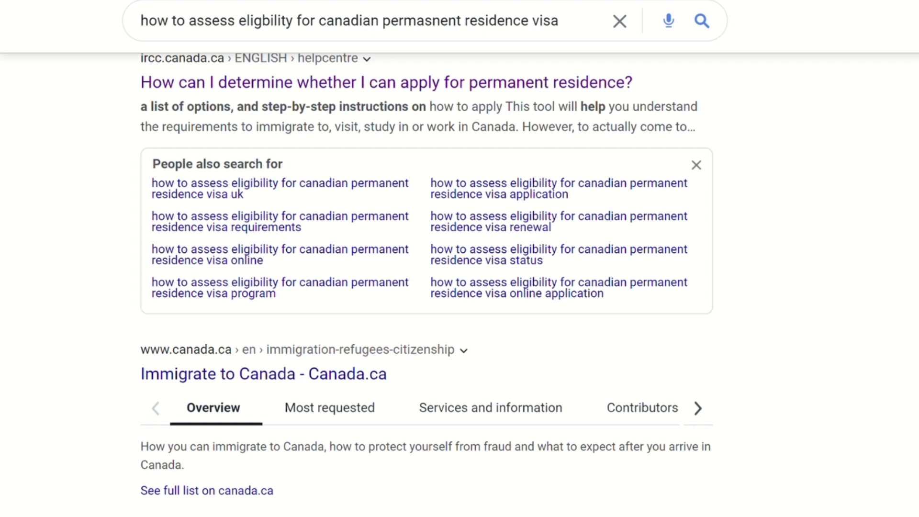
- Open the "Immigrate to Canada" search result and the "How can I determine whether I can apply for permanent residence?" help article
click(318, 378)
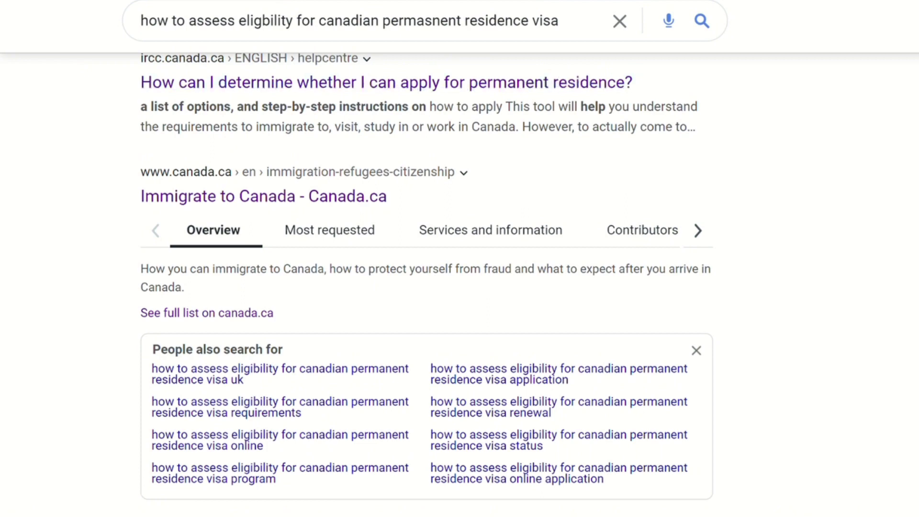
scroll(558, 248, up, 3)
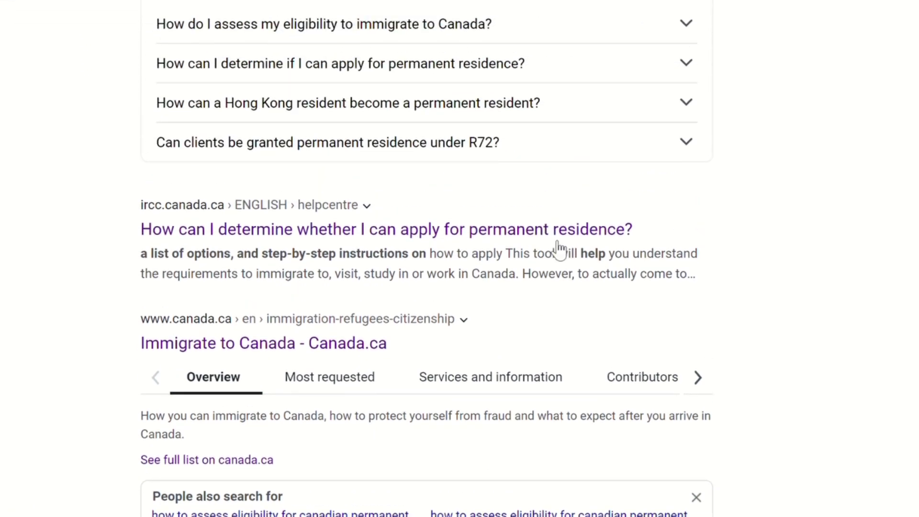
click(529, 235)
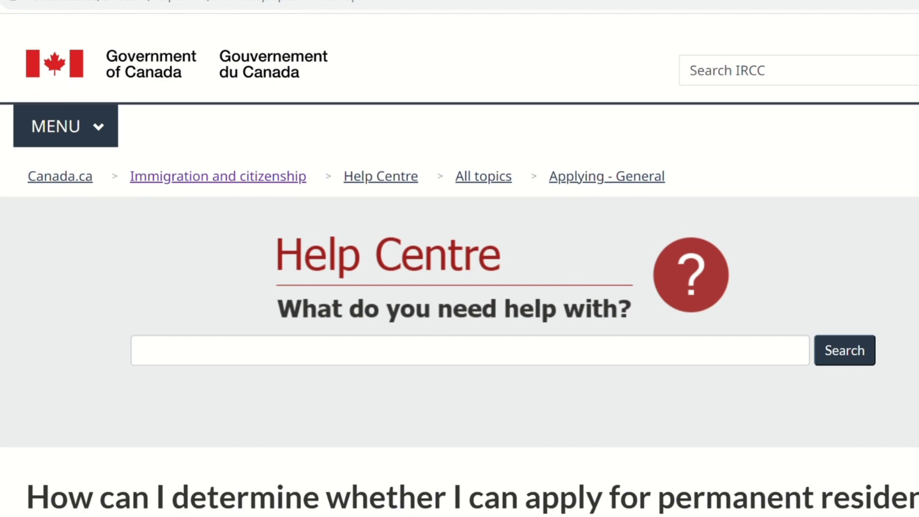
- Read the Help Centre article on applying for permanent residence and open its linked Come to Canada tool
scroll(459, 272, down, 4)
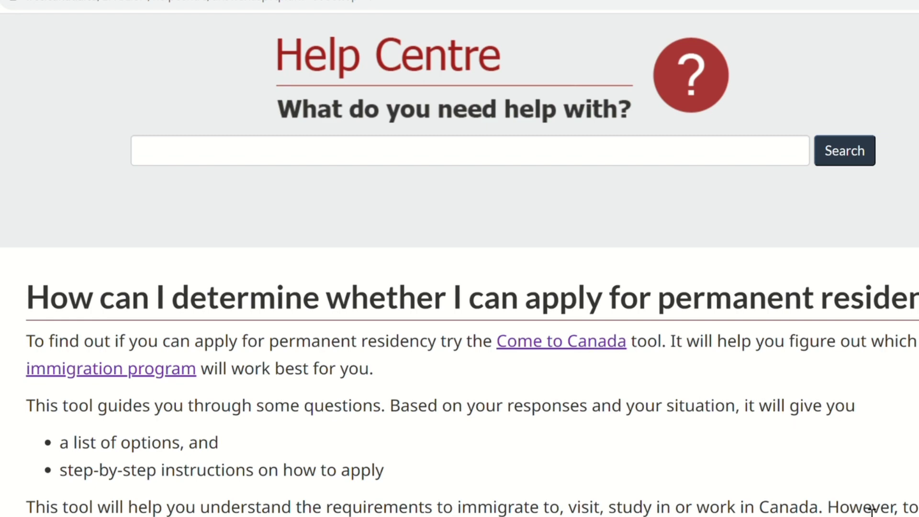
scroll(459, 287, down, 4)
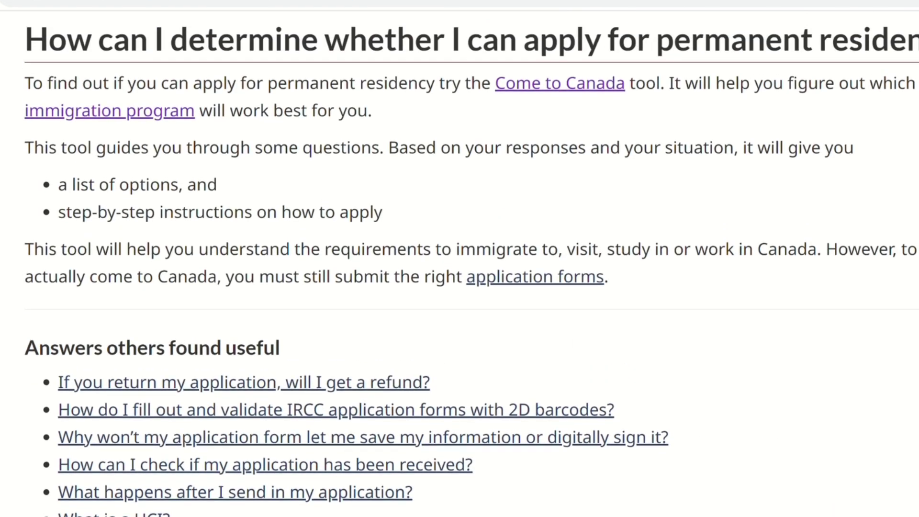
scroll(459, 287, up, 2)
scroll(460, 264, up, 3)
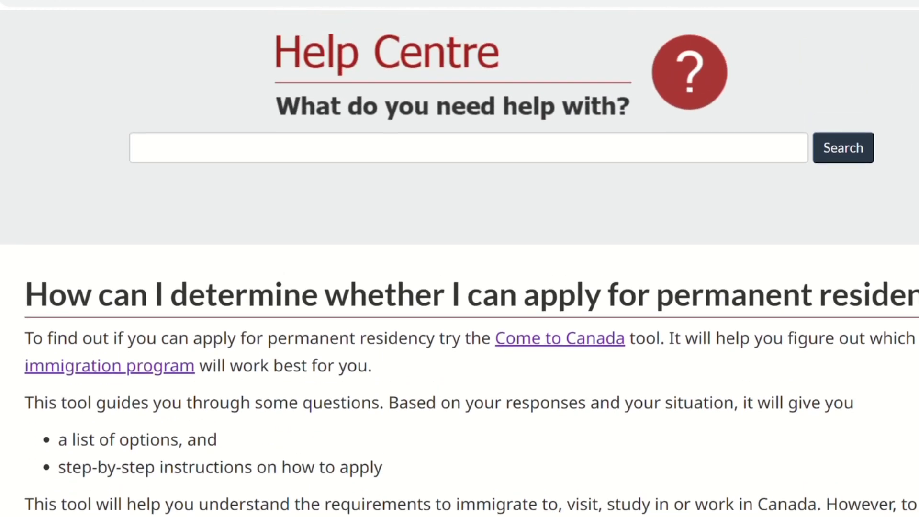
click(555, 351)
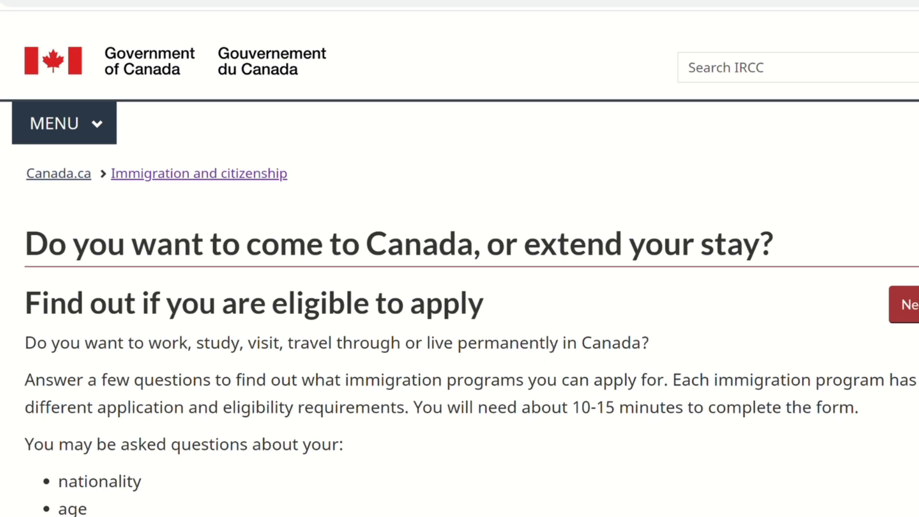
- Review the topics the eligibility tool asks about and start the eligibility check
scroll(459, 268, down, 5)
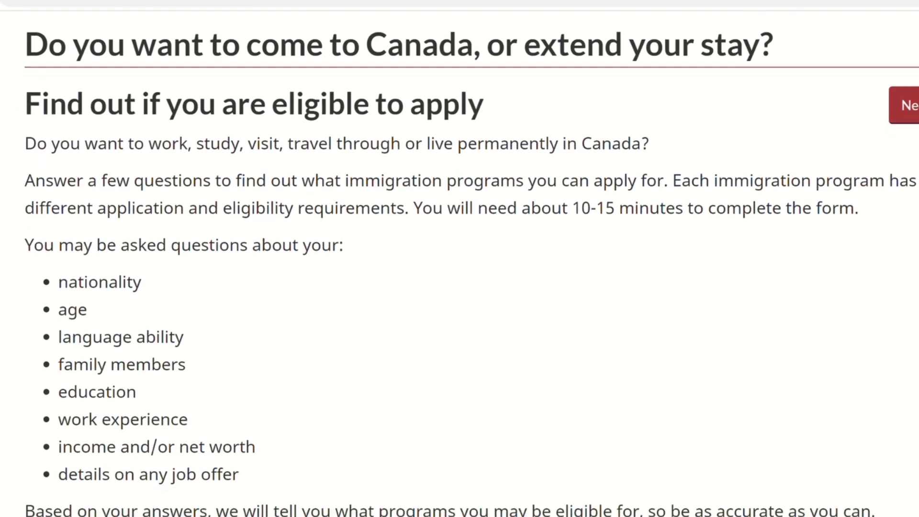
scroll(460, 268, down, 1)
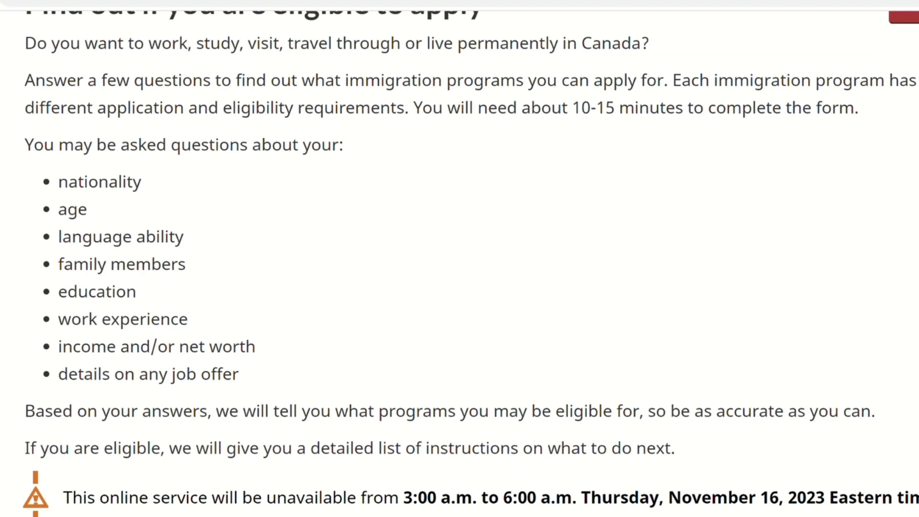
scroll(459, 268, down, 3)
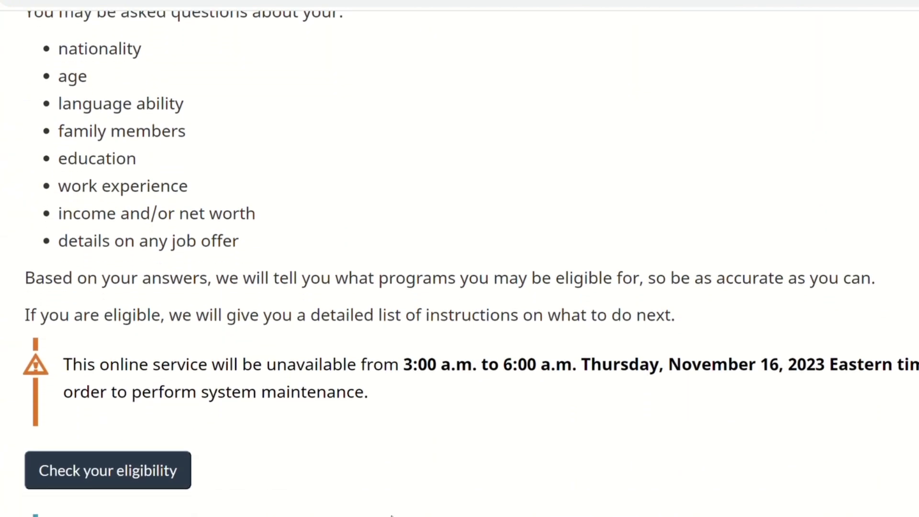
click(141, 471)
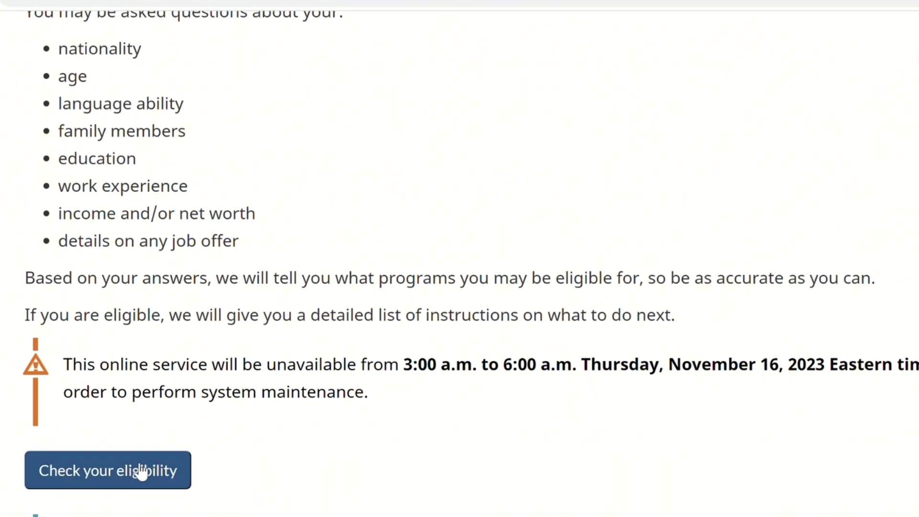
- Answer that the plan is to "Move there" and stay "Permanently", with passport code NGA (Nigeria)
click(281, 378)
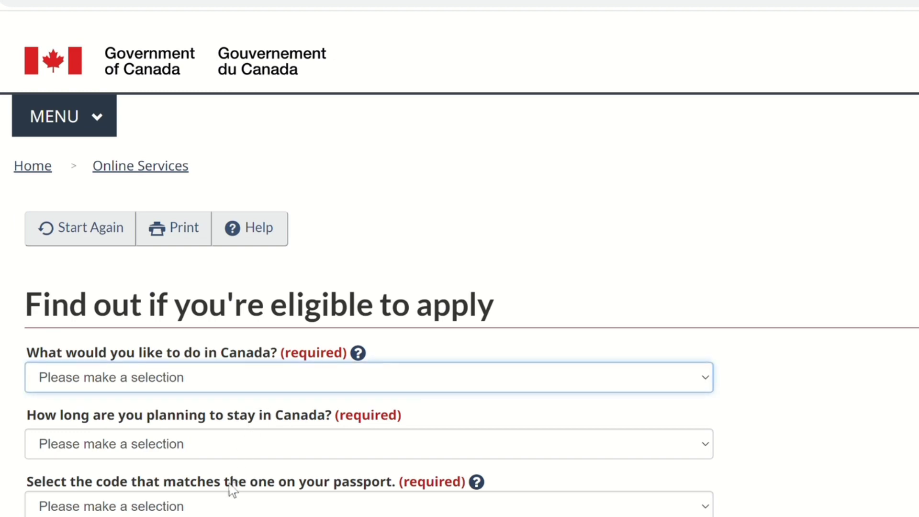
key(m)
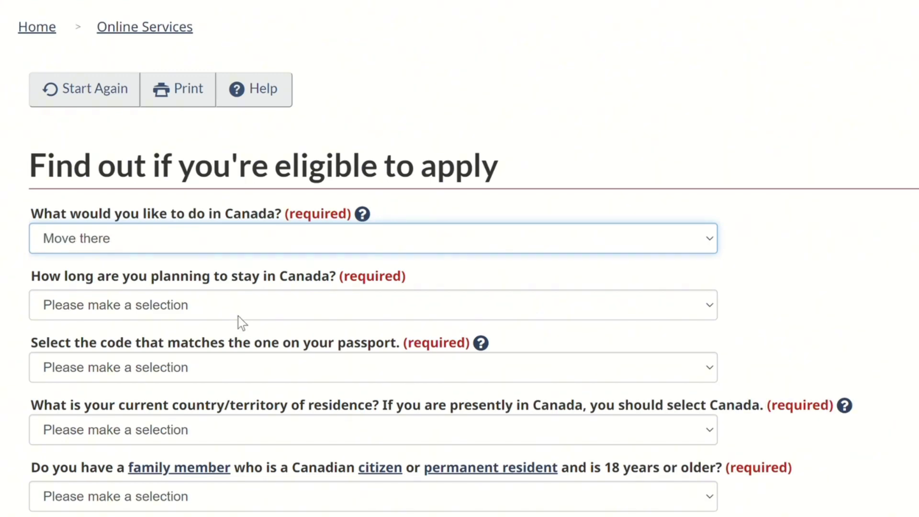
key(Tab)
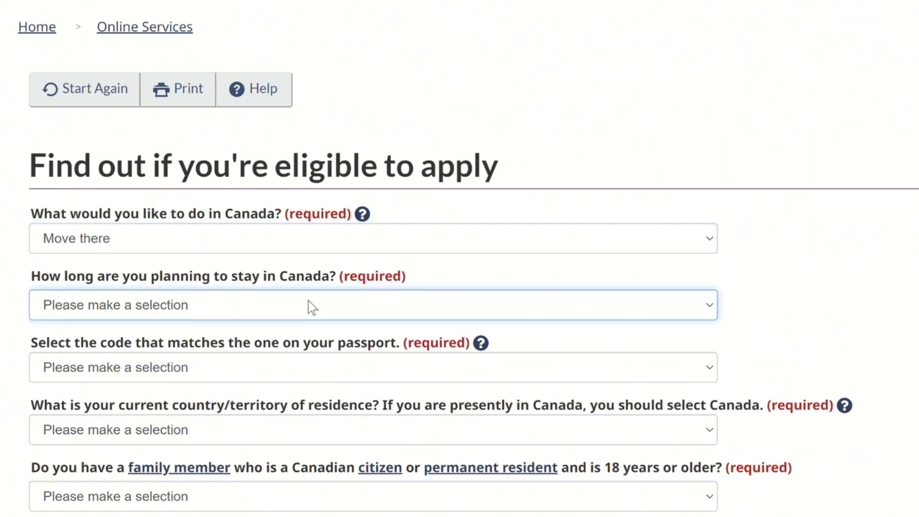
key(p)
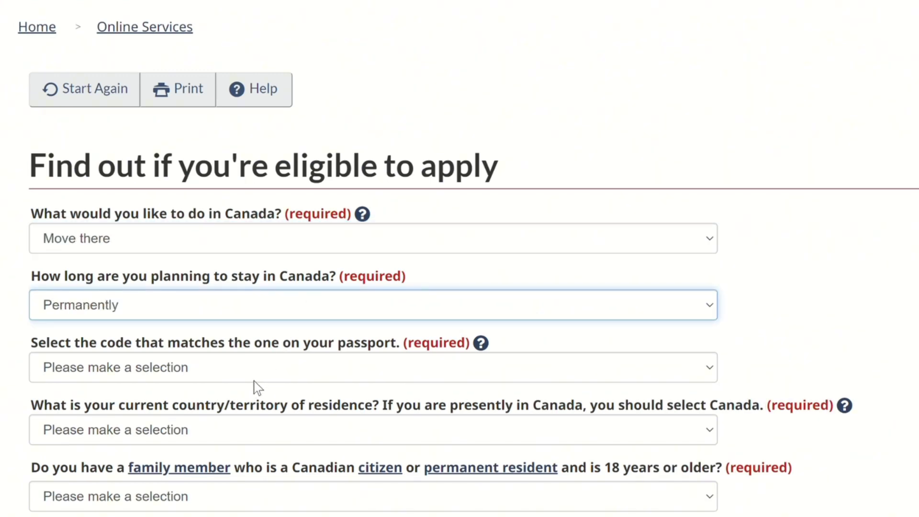
key(Tab)
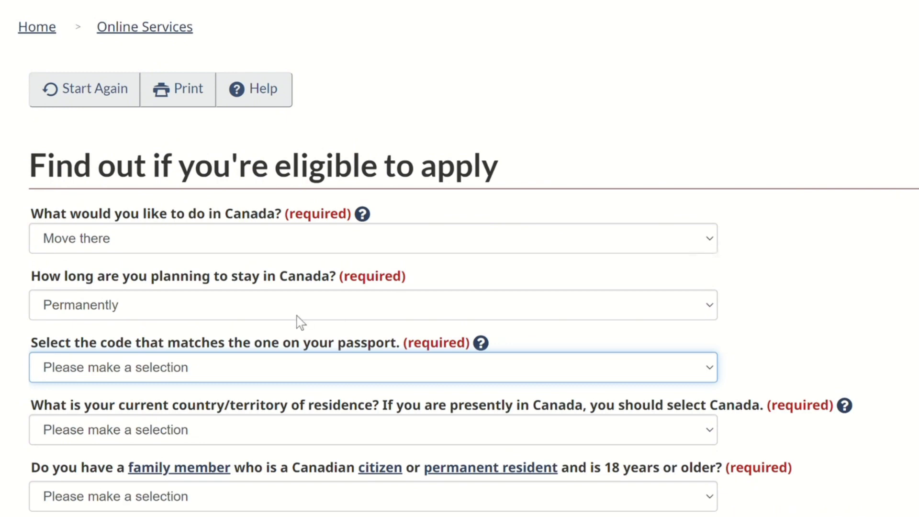
text(nga)
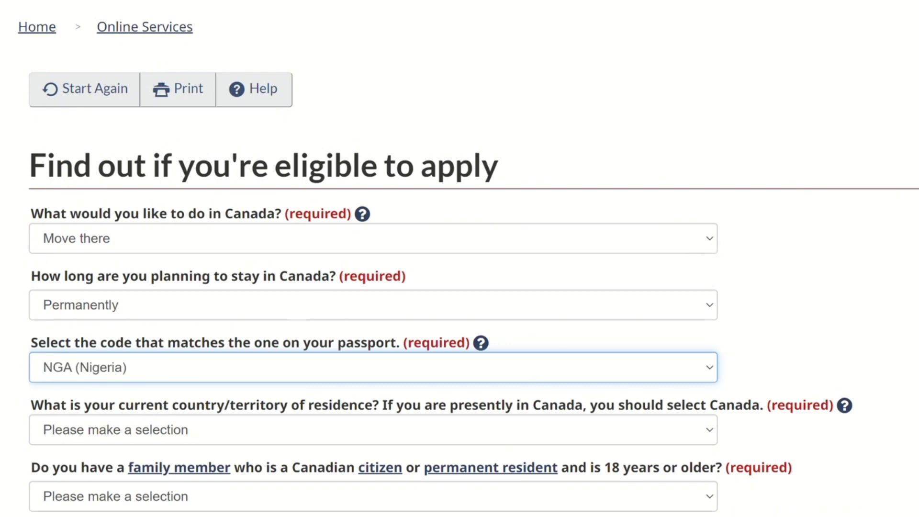
- Answer the country of residence, Canadian family member and date of birth questions, and continue the questionnaire
scroll(720, 221, down, 5)
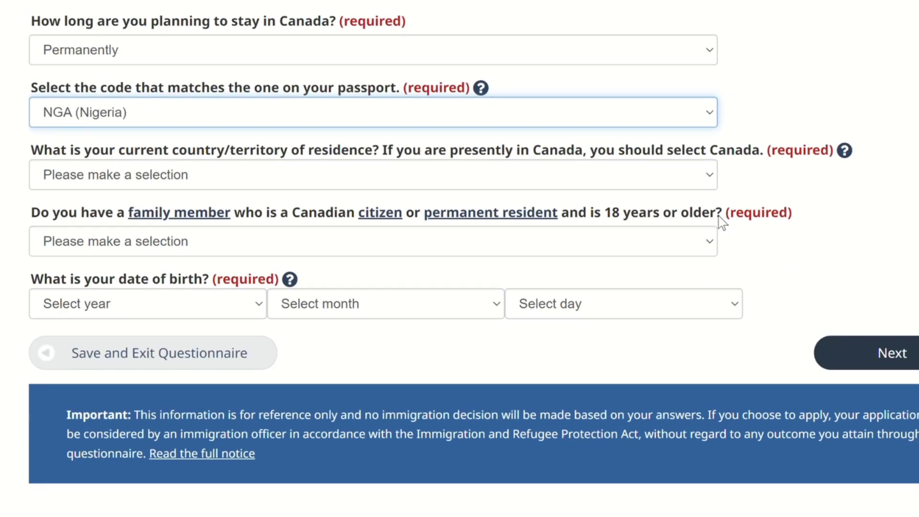
key(Tab)
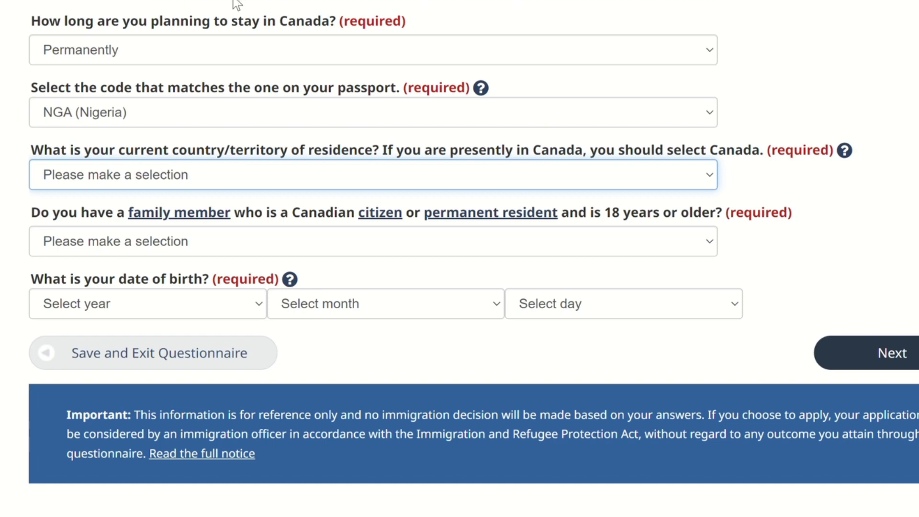
click(876, 366)
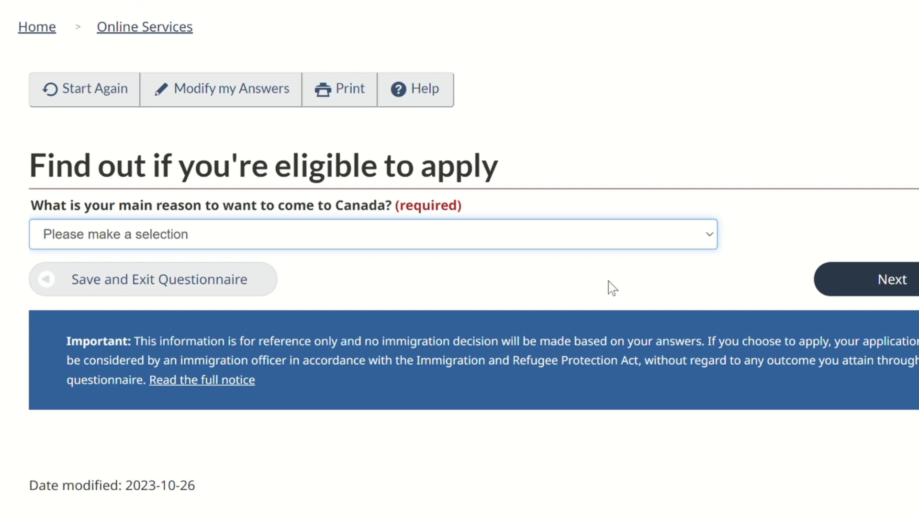
- Choose "Find a permanent job in Canada" as the main reason for coming and continue with Express Entry
key(Down)
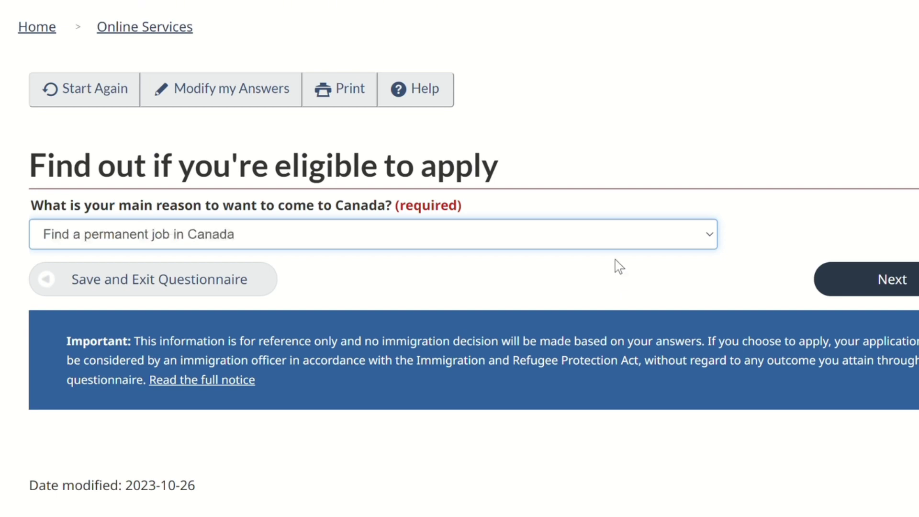
click(861, 285)
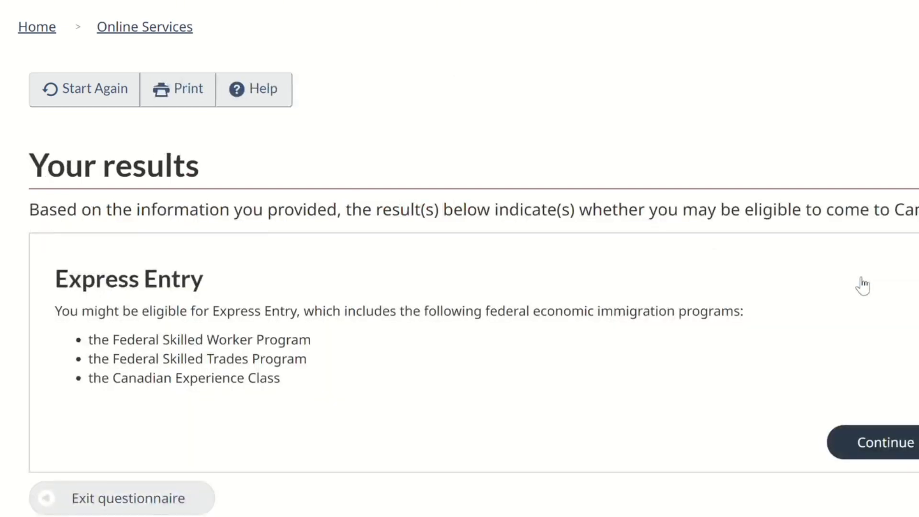
click(885, 443)
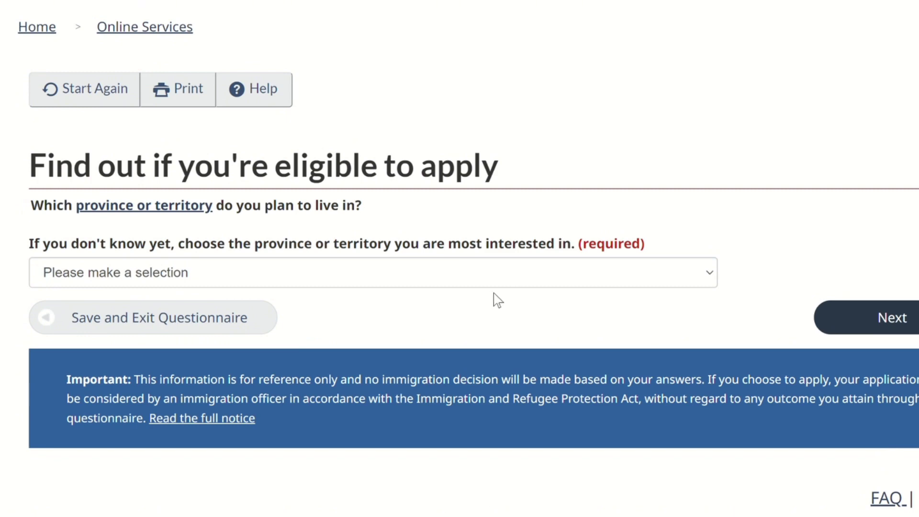
- Select the province or territory to live in and proceed to the language test question
click(500, 278)
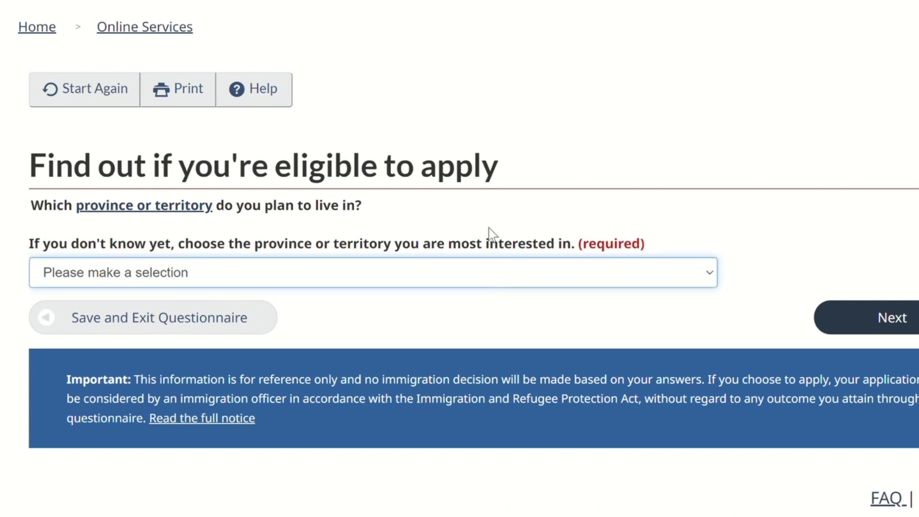
click(875, 318)
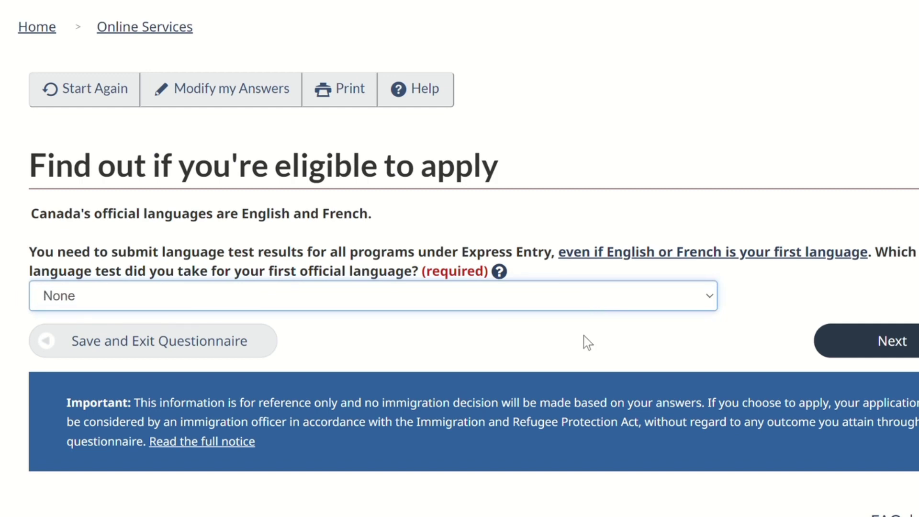
- Submit None as the first official language test and view the Express Entry result
click(814, 349)
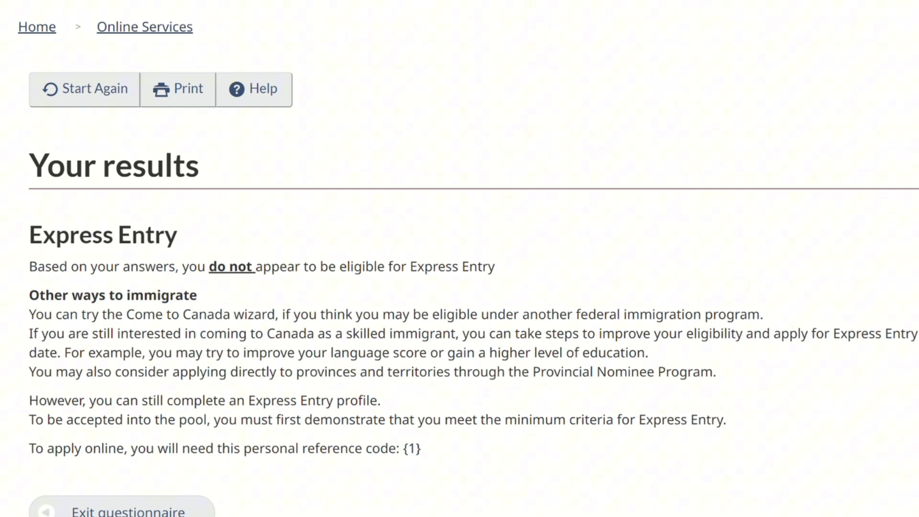
scroll(459, 287, down, 1)
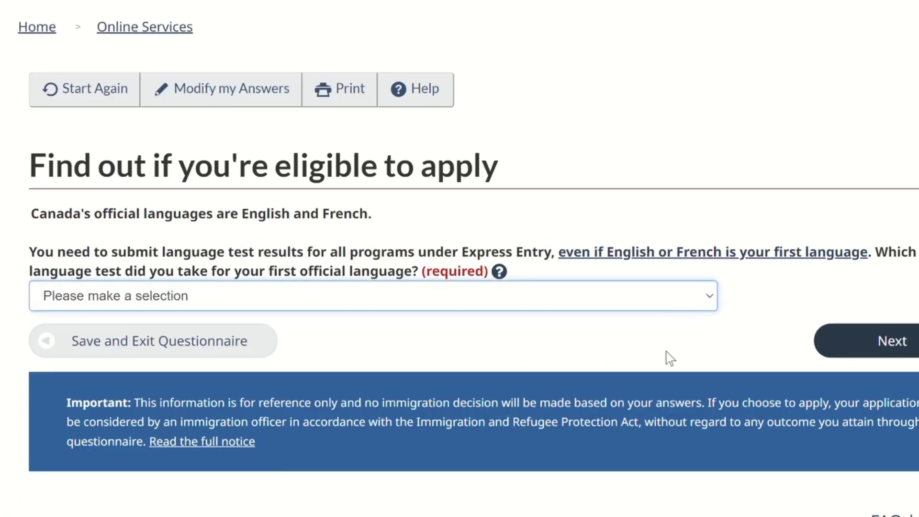
- Select the test taken for the first official language, enter its test date, and continue
click(666, 351)
click(865, 335)
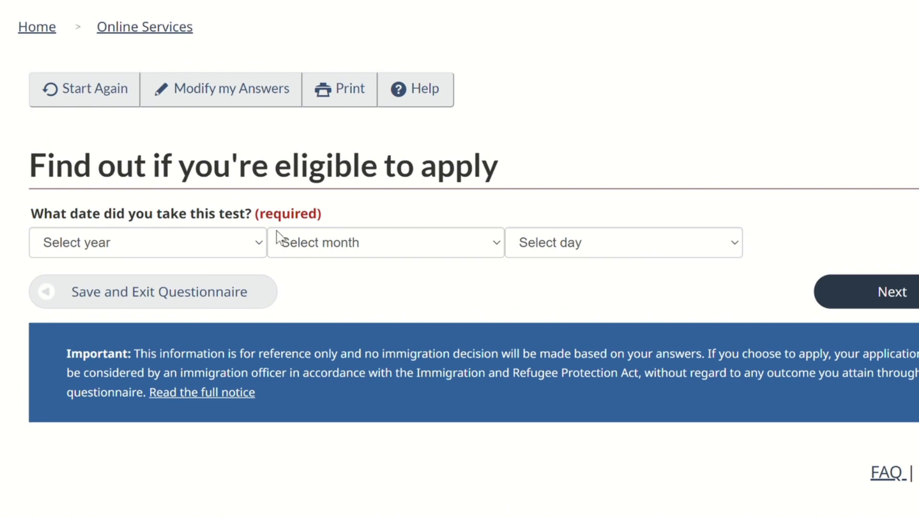
click(260, 246)
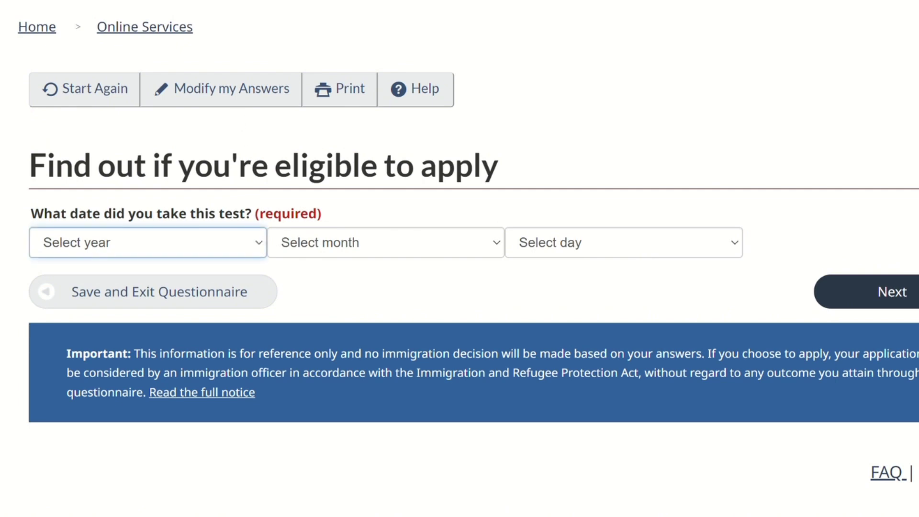
click(870, 292)
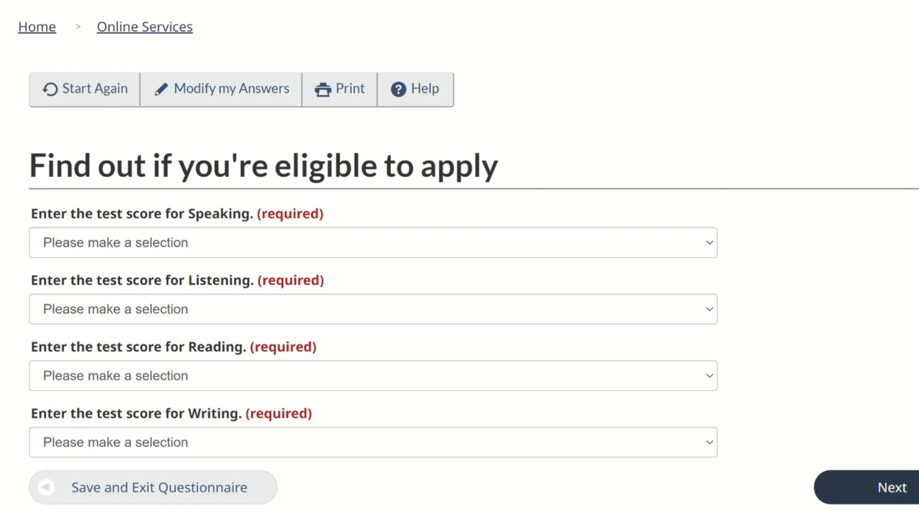
- Enter the language test scores for Speaking, Listening, Reading and Writing, and continue
scroll(459, 259, down, 3)
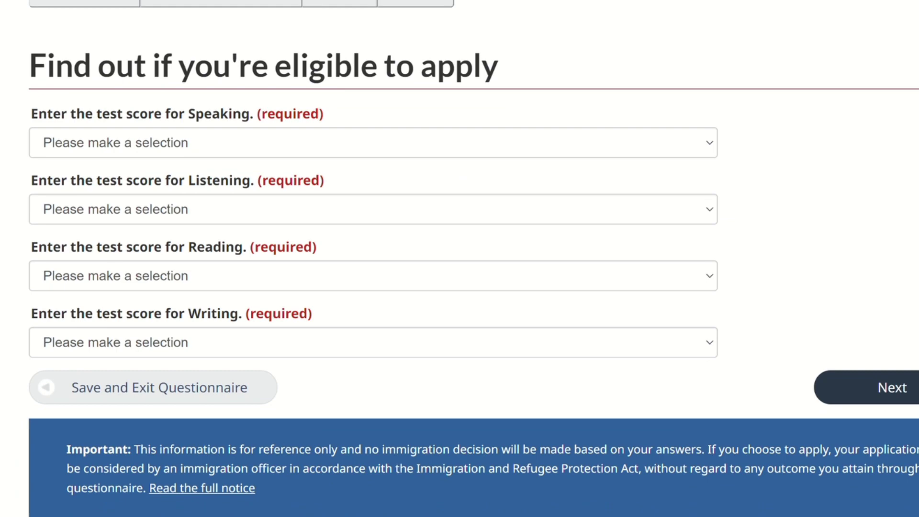
click(419, 142)
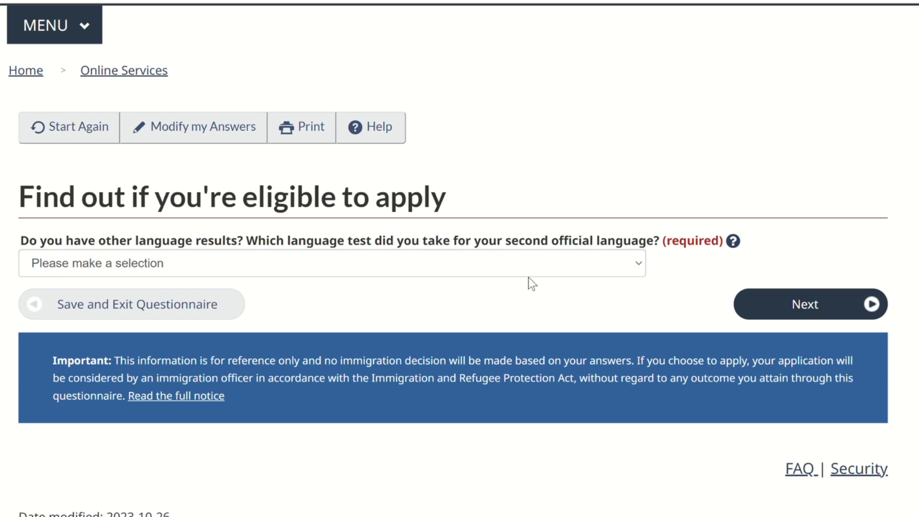
- Choose None for the second official language test and continue to the work experience questions
click(613, 259)
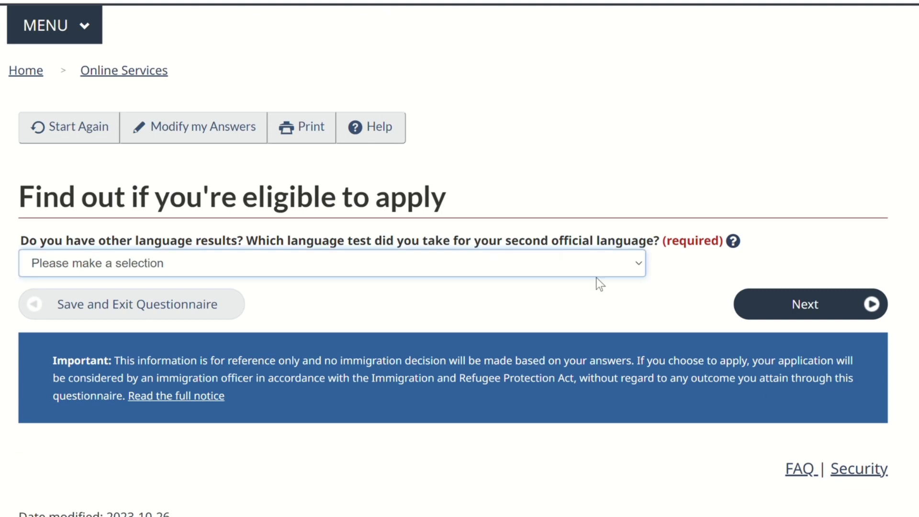
click(584, 304)
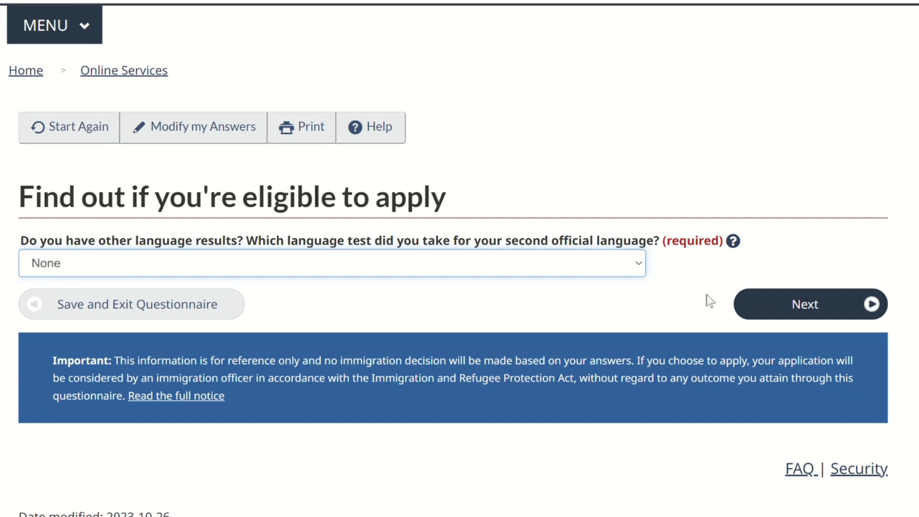
click(806, 310)
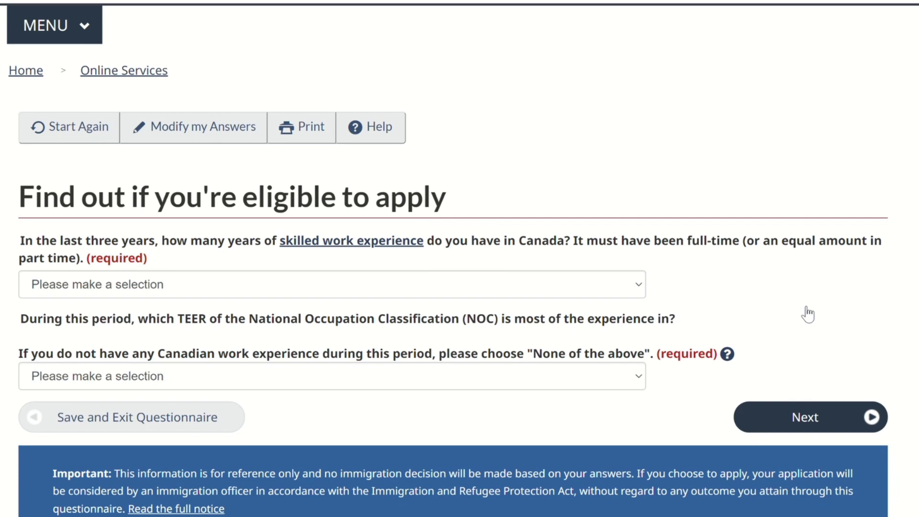
- Answer None for Canadian skilled work experience in the last three years and None of the above for its TEER, and continue
click(626, 289)
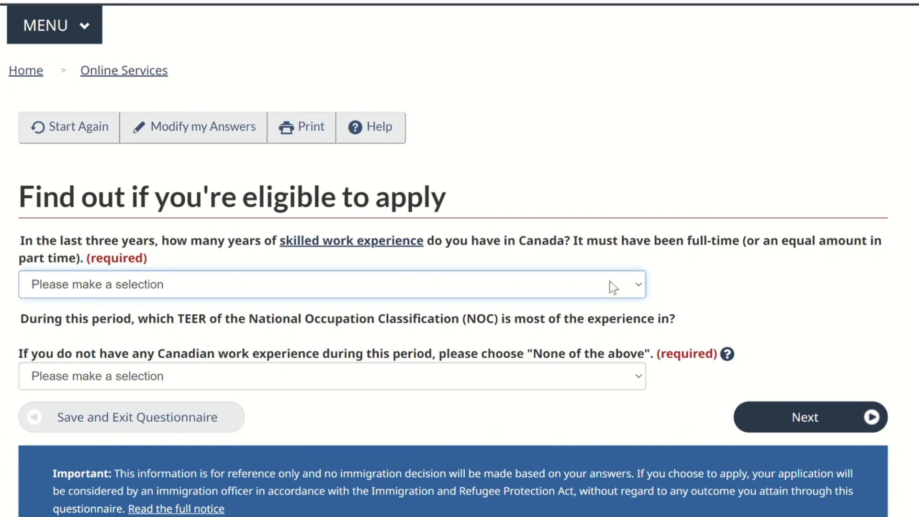
key(Down)
key(Tab)
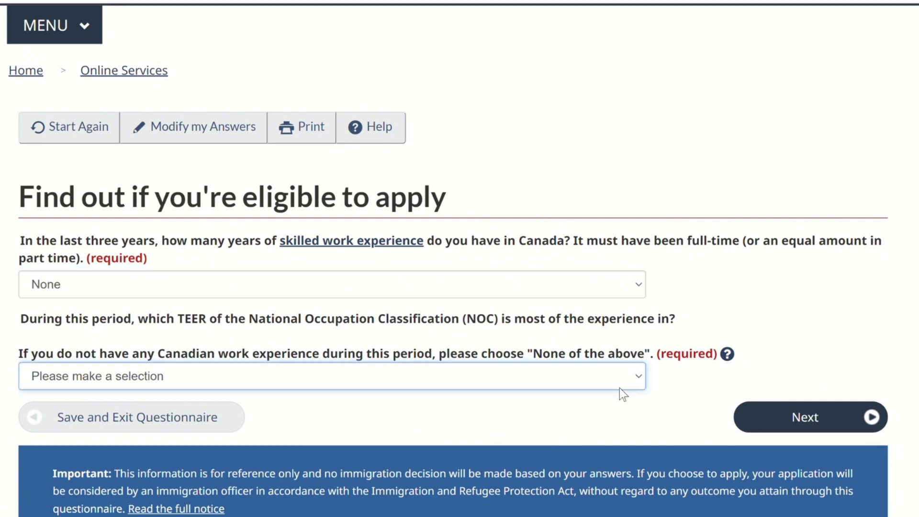
key(n)
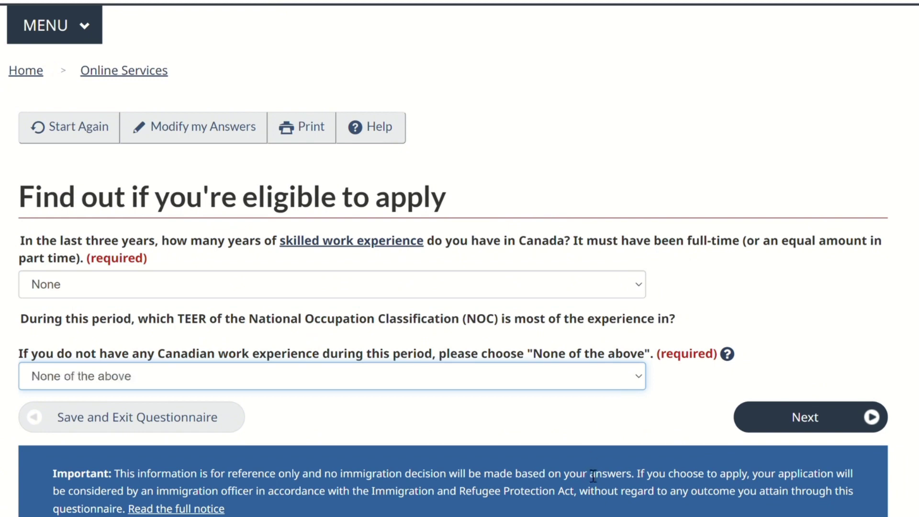
click(766, 419)
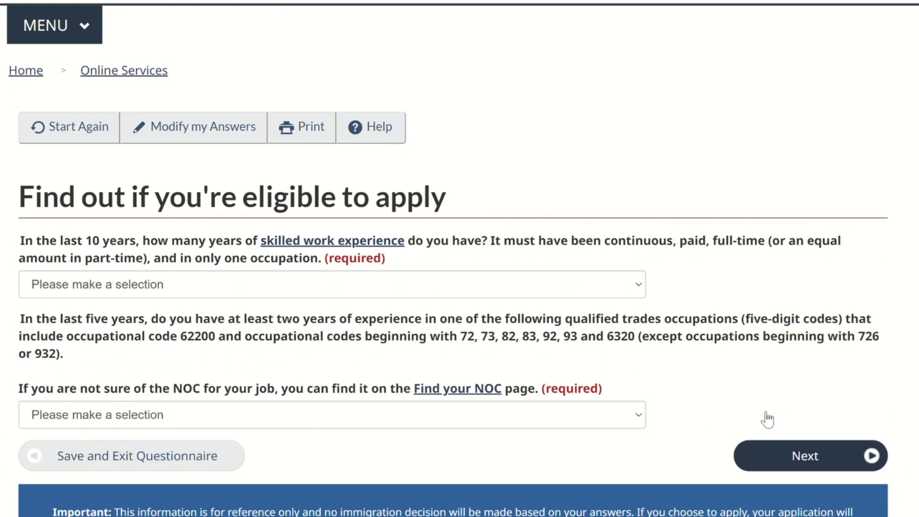
- Set the skilled work experience in the last 10 years to Six or more
click(471, 285)
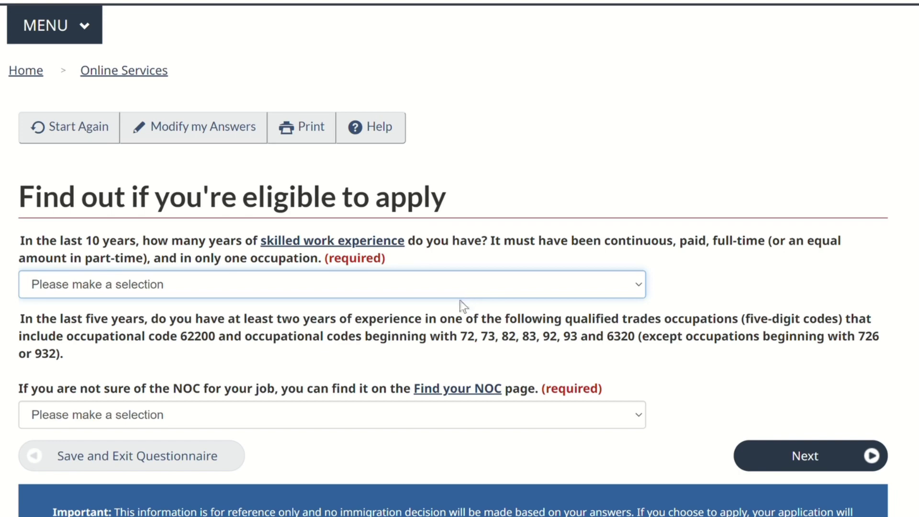
click(414, 393)
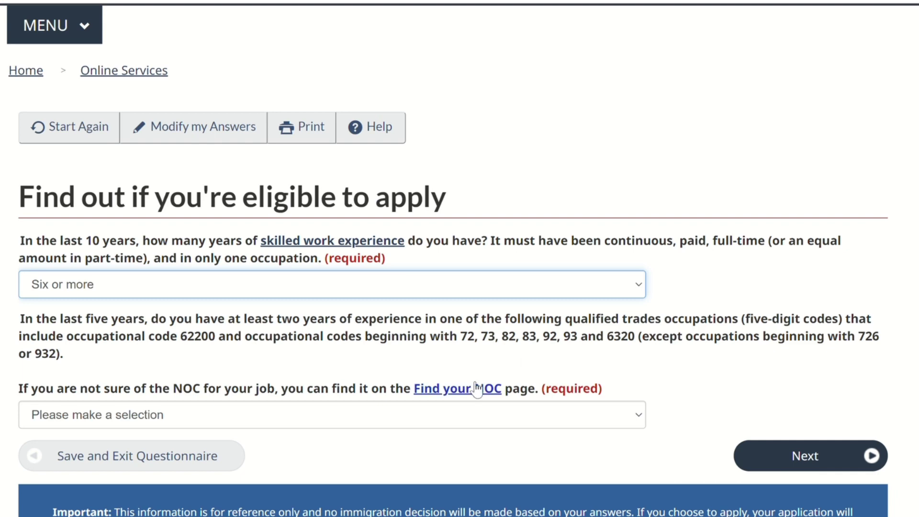
- Open the Find your NOC page and review the TEER categories and the instructions for finding a job code
click(462, 392)
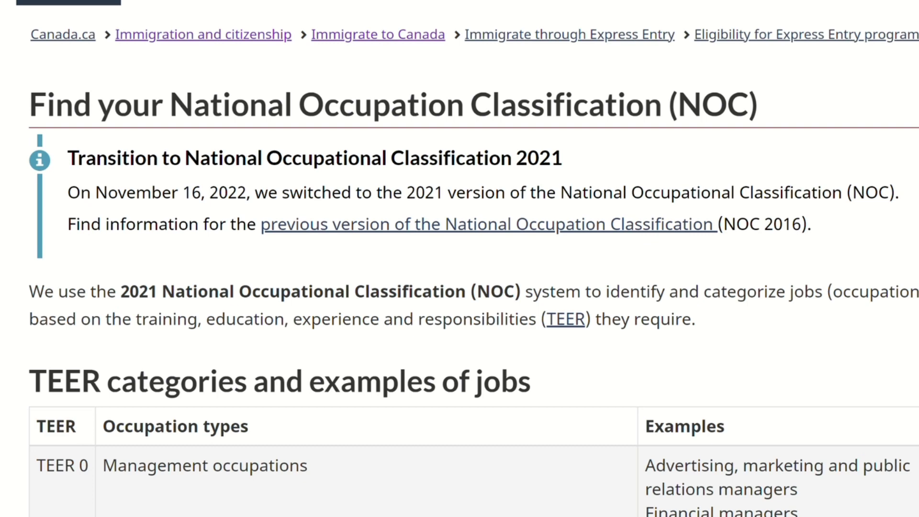
scroll(459, 259, down, 5)
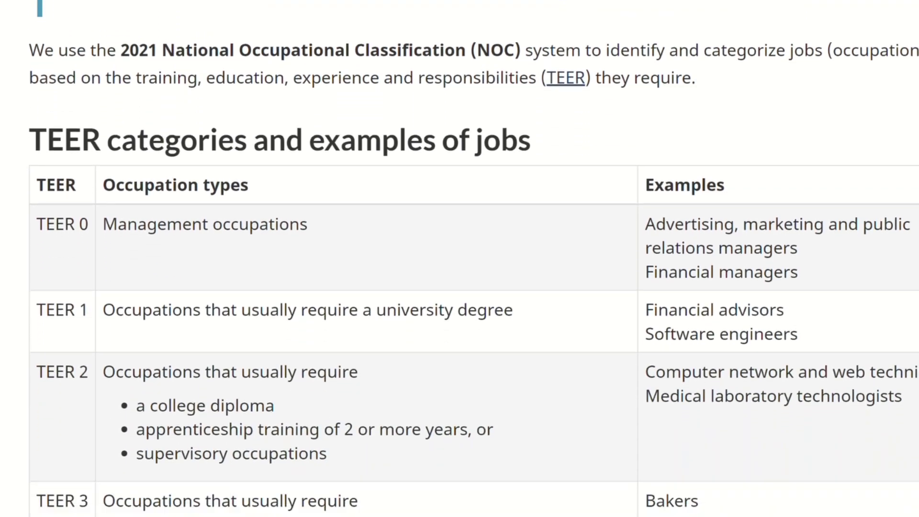
scroll(460, 258, down, 3)
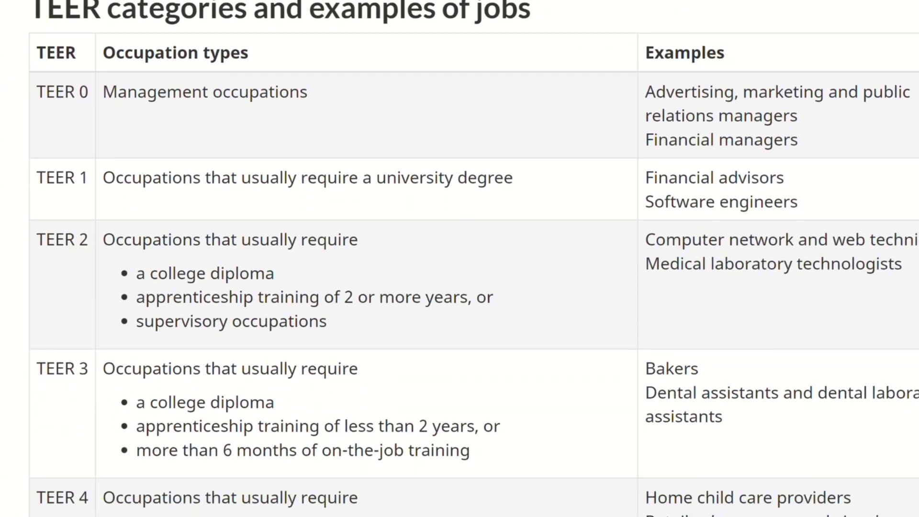
scroll(459, 258, down, 11)
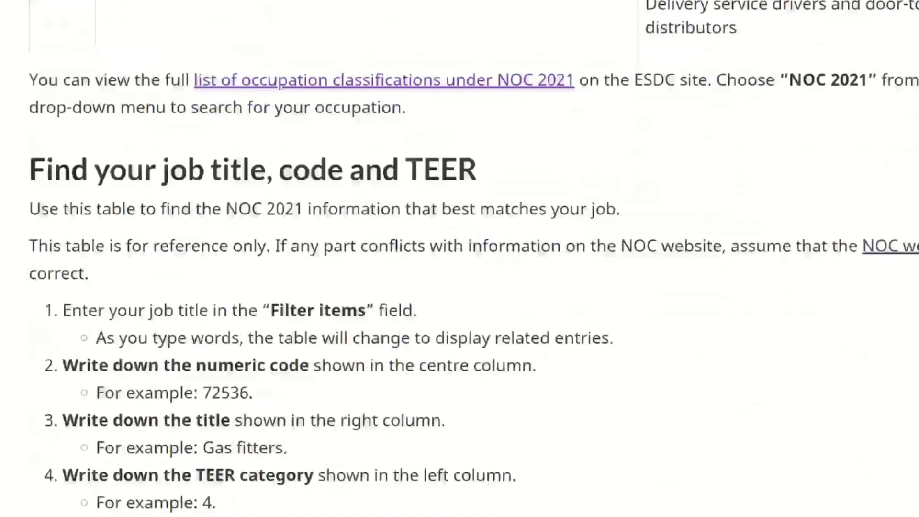
- Open the list of occupation classifications under NOC 2021 and go to its Hierarchy and structure page
click(489, 81)
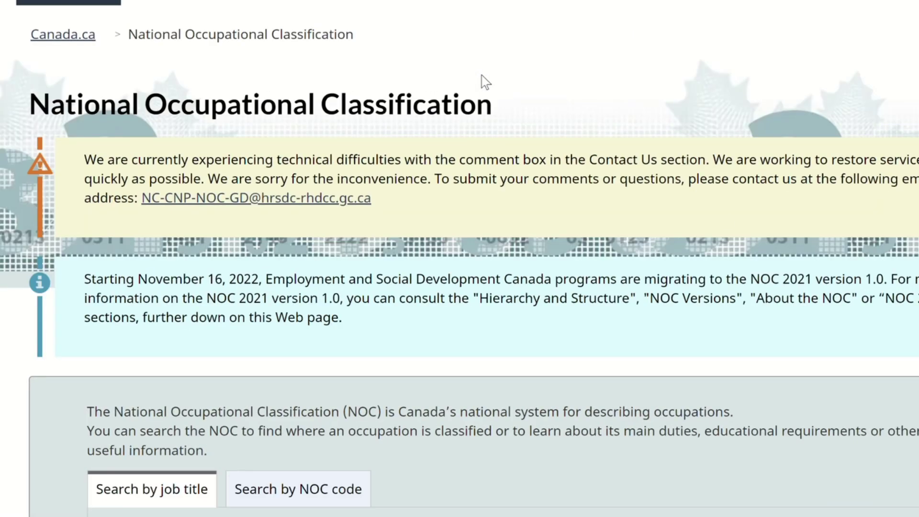
scroll(459, 258, down, 10)
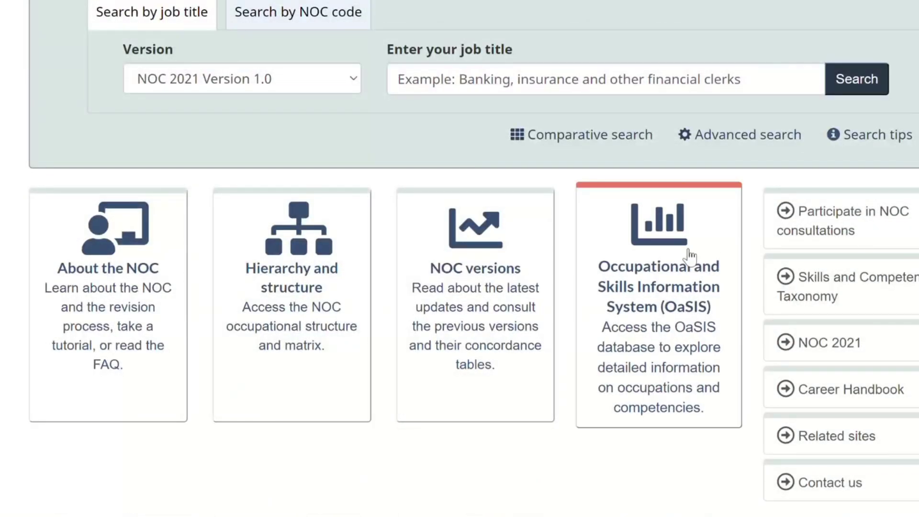
click(298, 12)
click(326, 344)
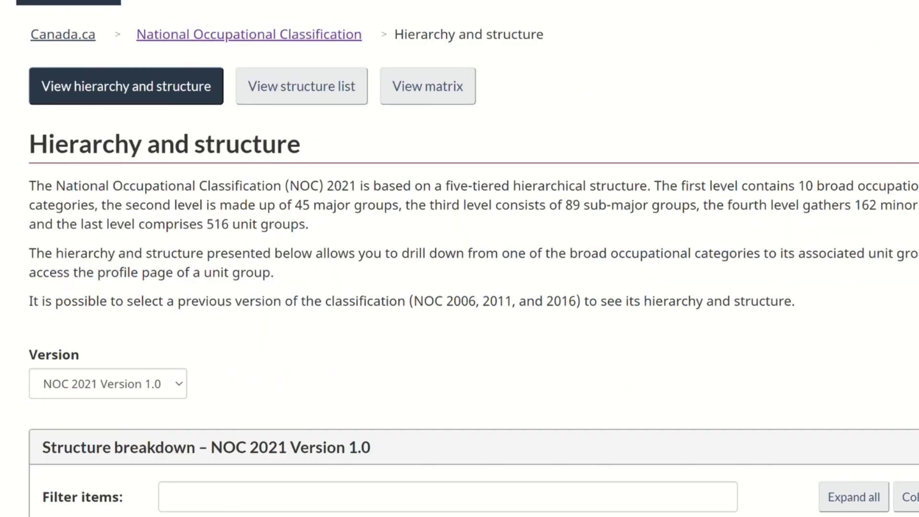
- In the NOC 2021 structure breakdown, expand category 2, Natural and applied sciences, and category 7, Trades, transport and equipment operators
scroll(460, 259, down, 6)
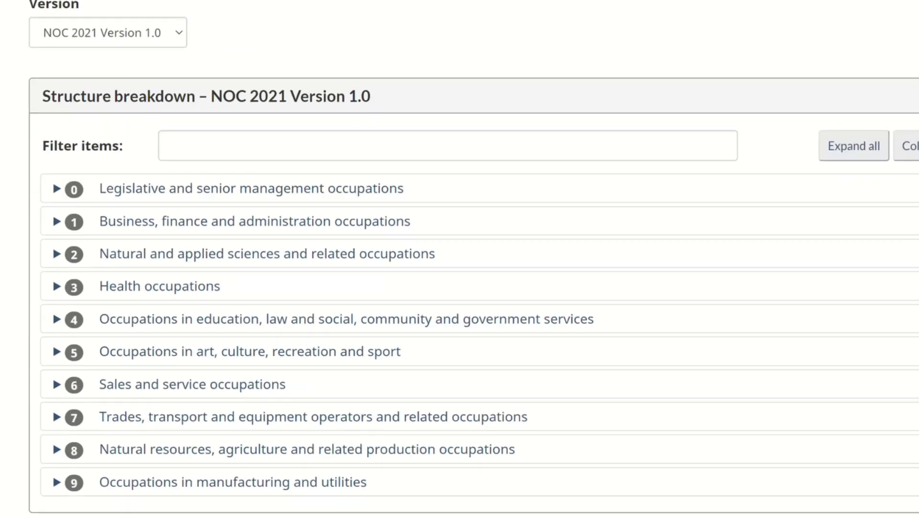
scroll(459, 258, down, 1)
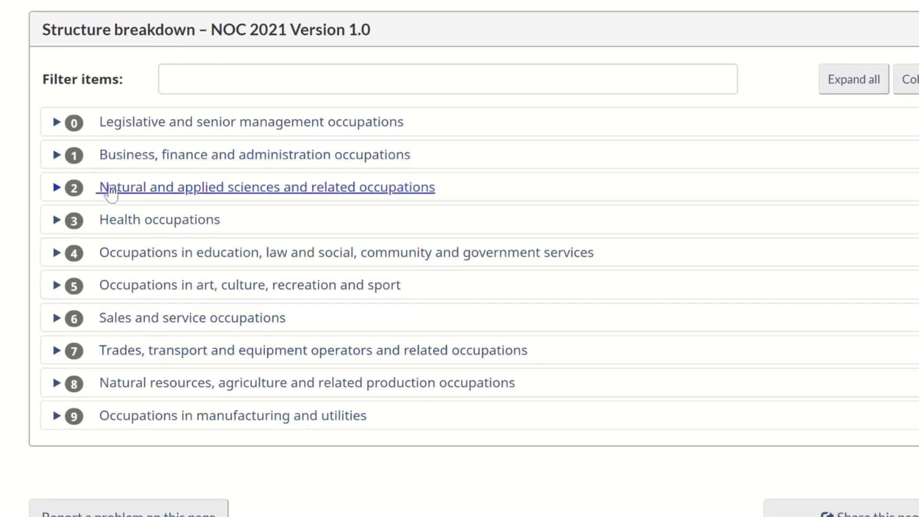
click(111, 191)
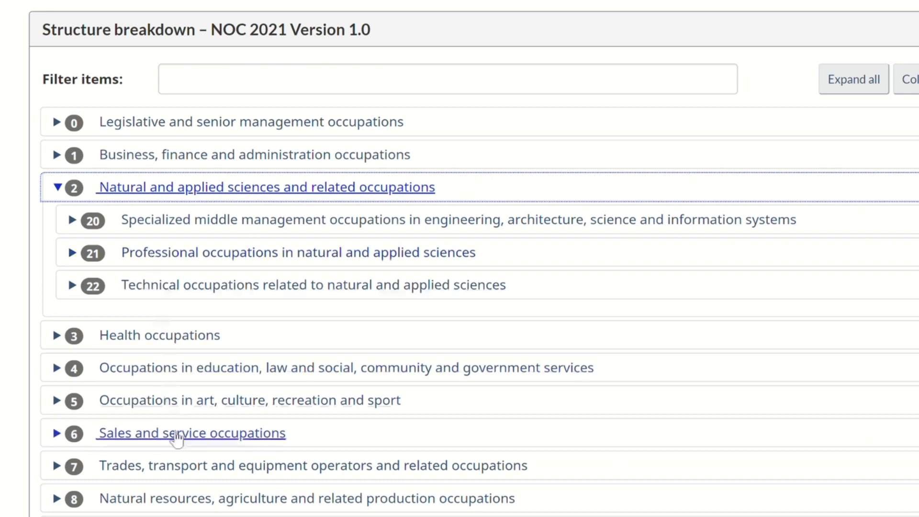
click(152, 469)
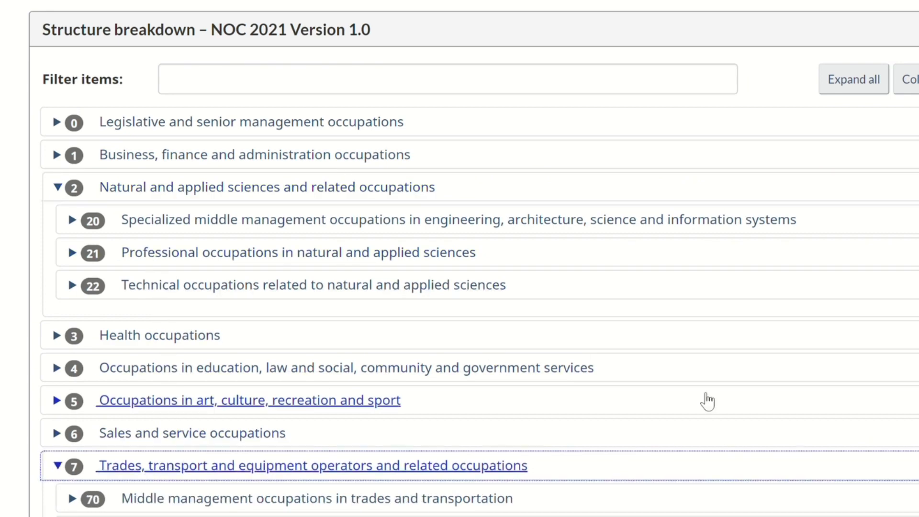
- Expand major groups 70, 72, 73, 74 and 75 under category 7 to examine their trades and transport subgroups
scroll(53, 326, down, 5)
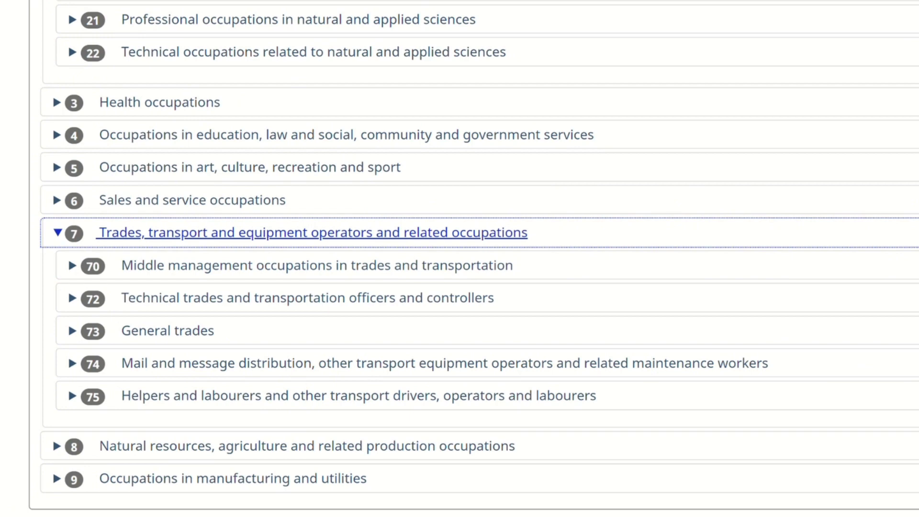
scroll(291, 156, down, 2)
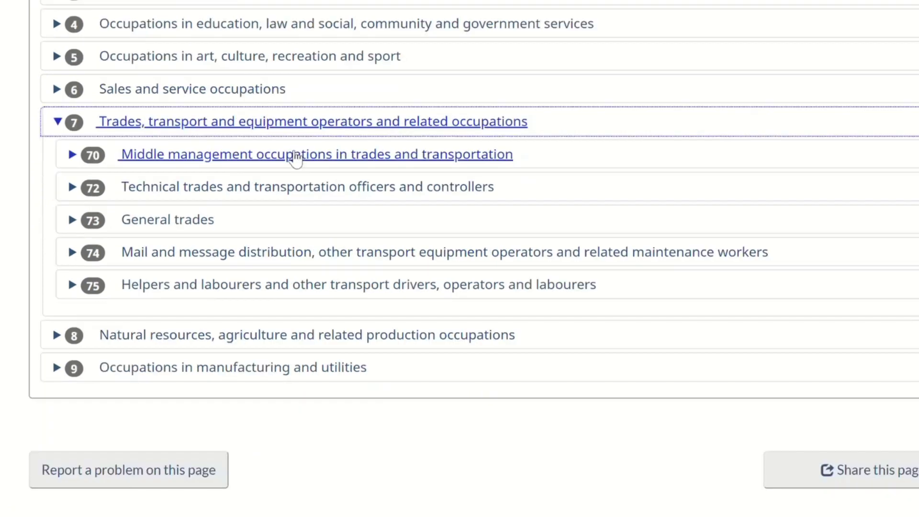
click(291, 155)
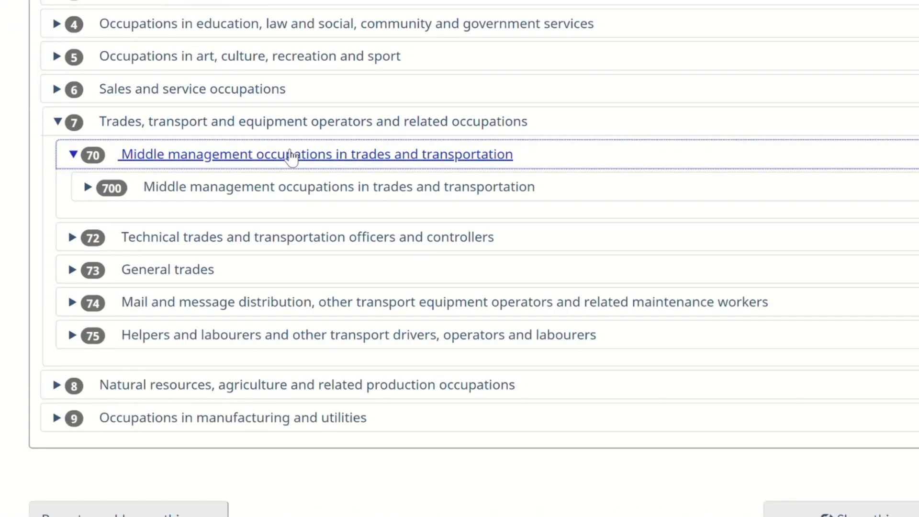
click(268, 239)
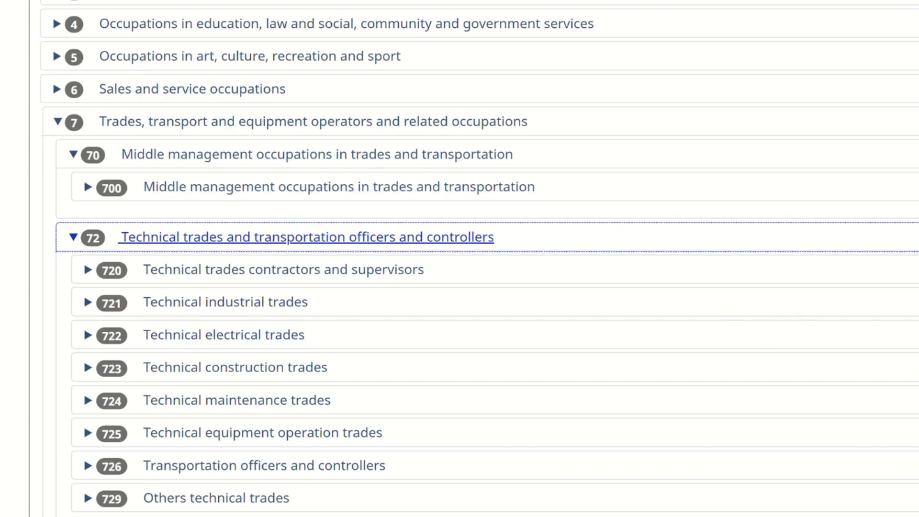
scroll(592, 232, down, 10)
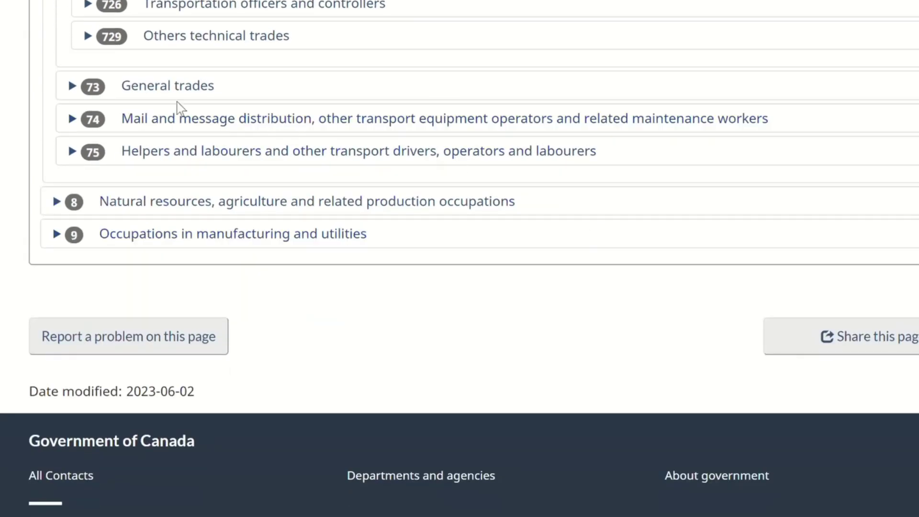
click(168, 89)
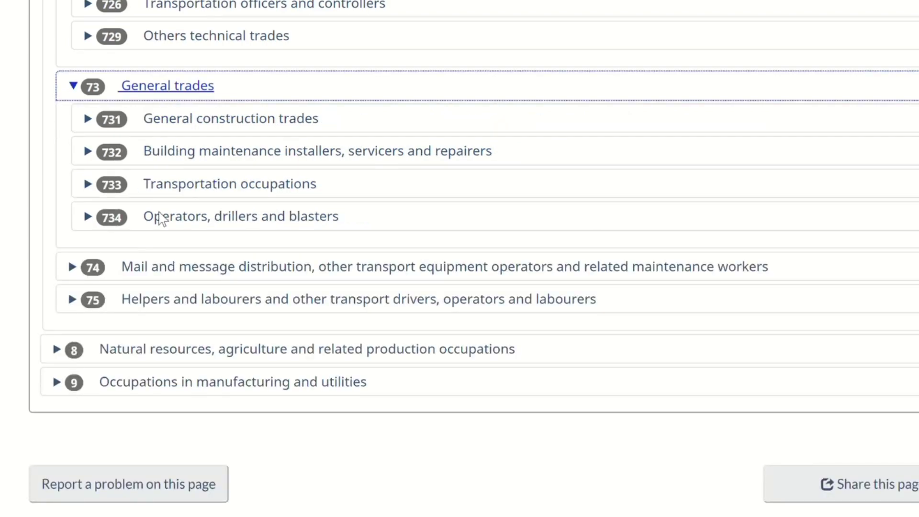
click(178, 269)
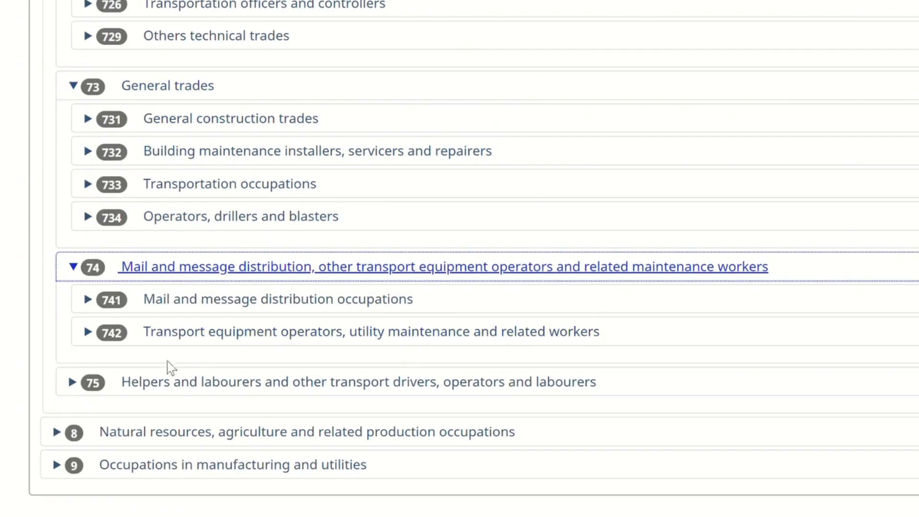
click(177, 383)
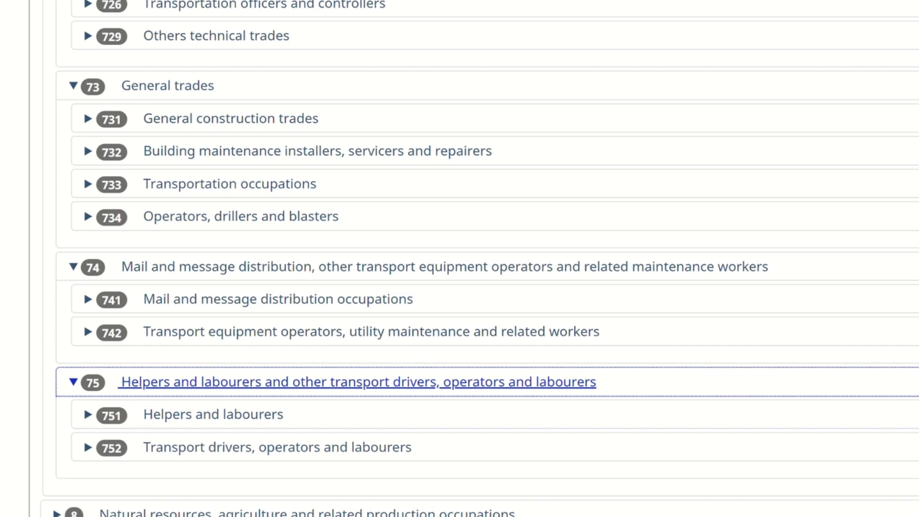
- Expand category 8, Natural resources and agriculture, and category 9, Manufacturing and utilities, to examine their major groups
scroll(647, 261, down, 5)
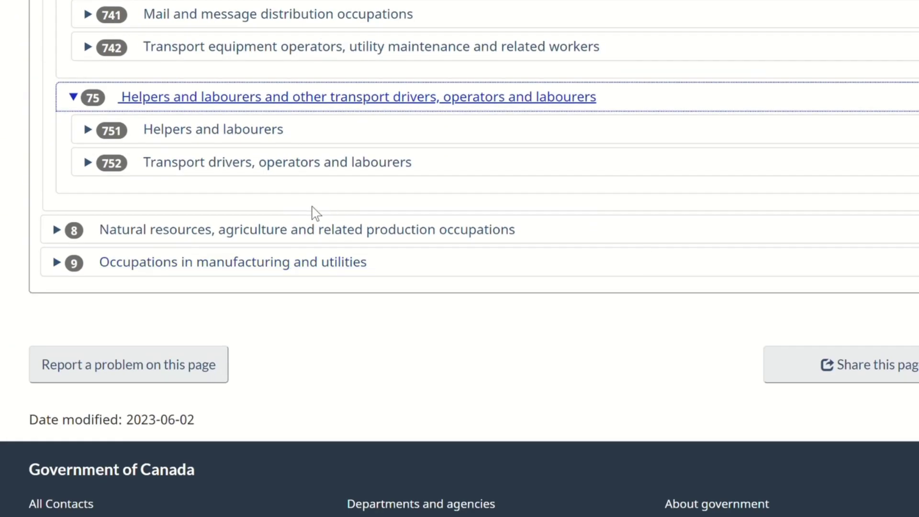
click(279, 231)
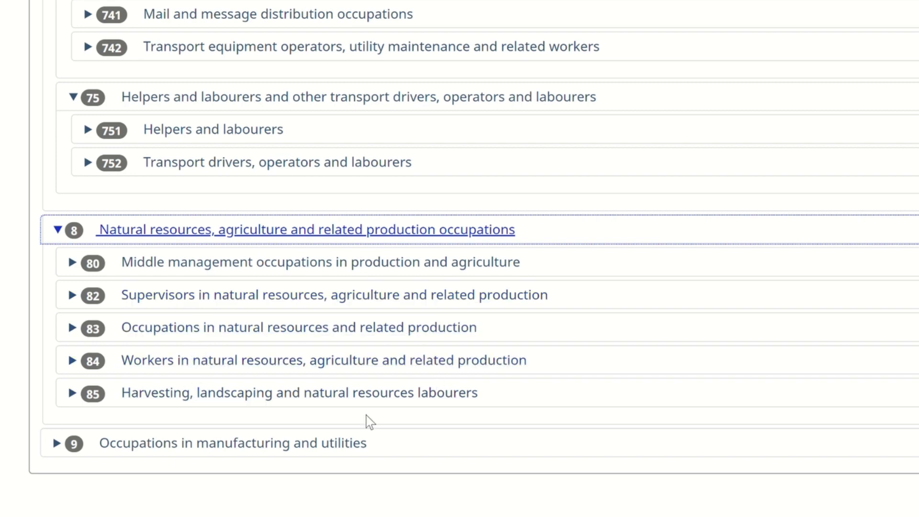
click(297, 443)
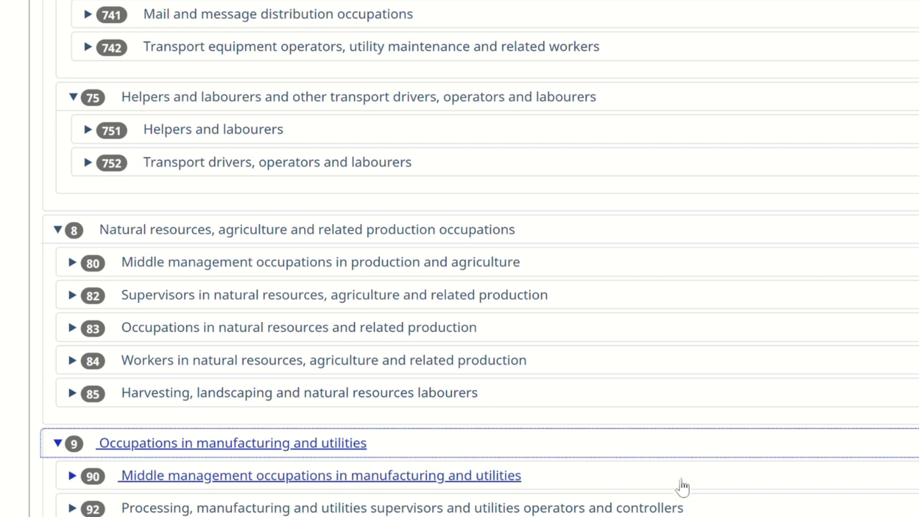
scroll(682, 487, down, 3)
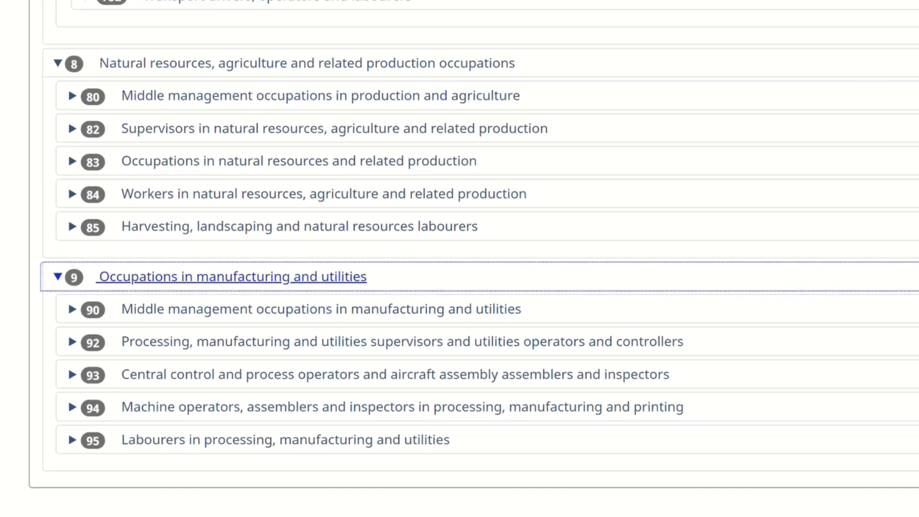
- Expand category 6, Sales and service occupations, down through group 63 to 632, Occupations in services
scroll(474, 258, up, 12)
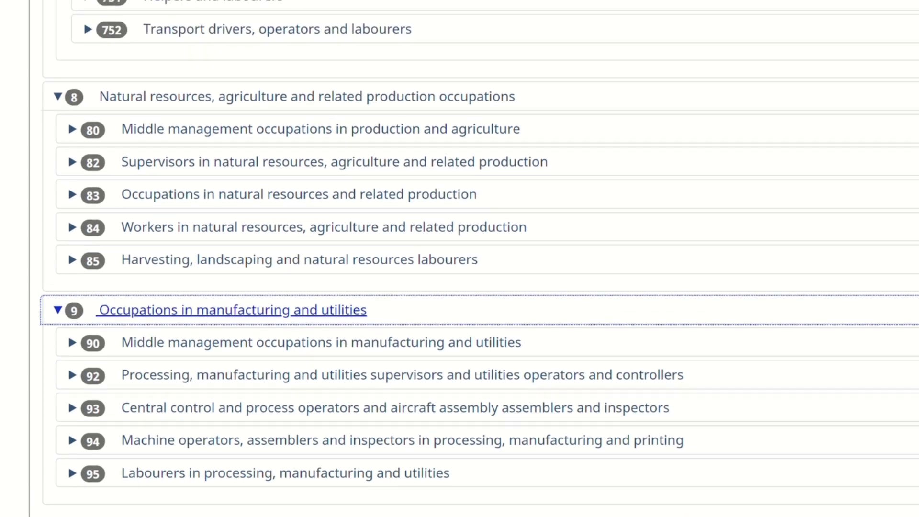
scroll(473, 259, up, 8)
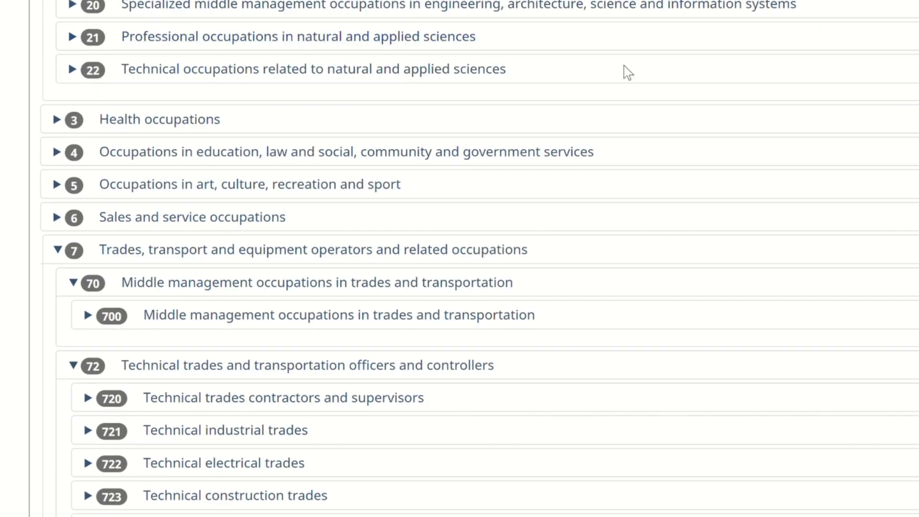
click(212, 220)
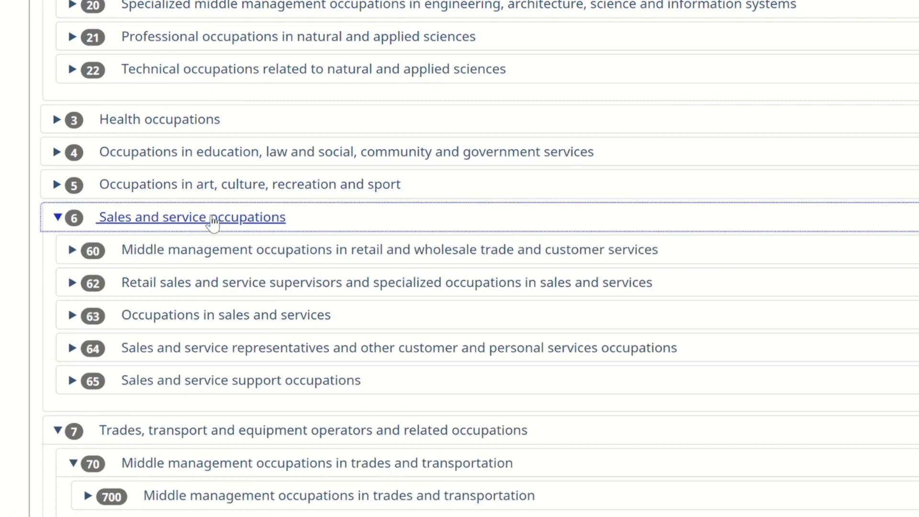
click(169, 323)
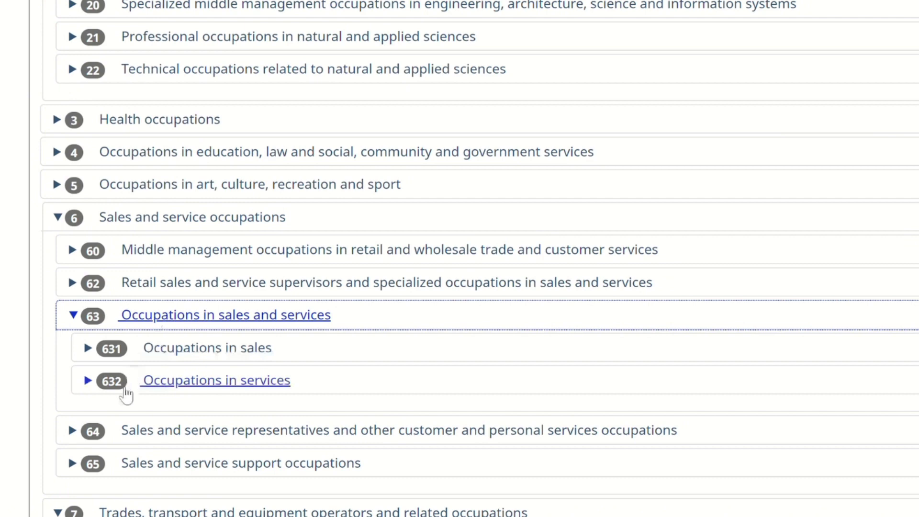
click(163, 385)
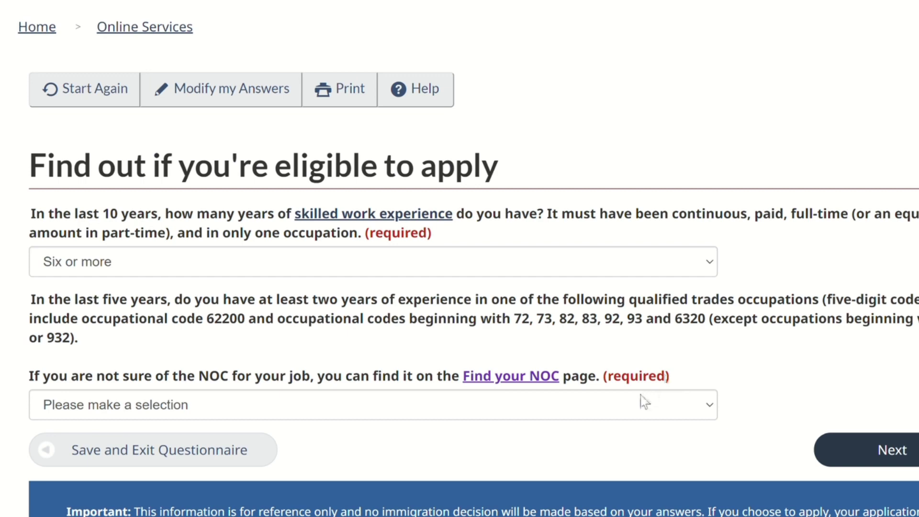
- Answer the question on two years of qualified trades experience and the question on money brought to Canada
click(640, 397)
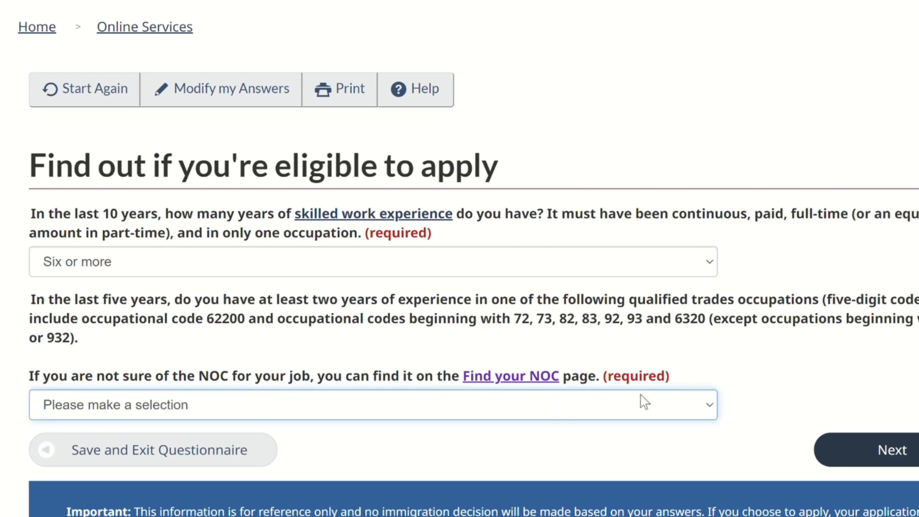
click(597, 453)
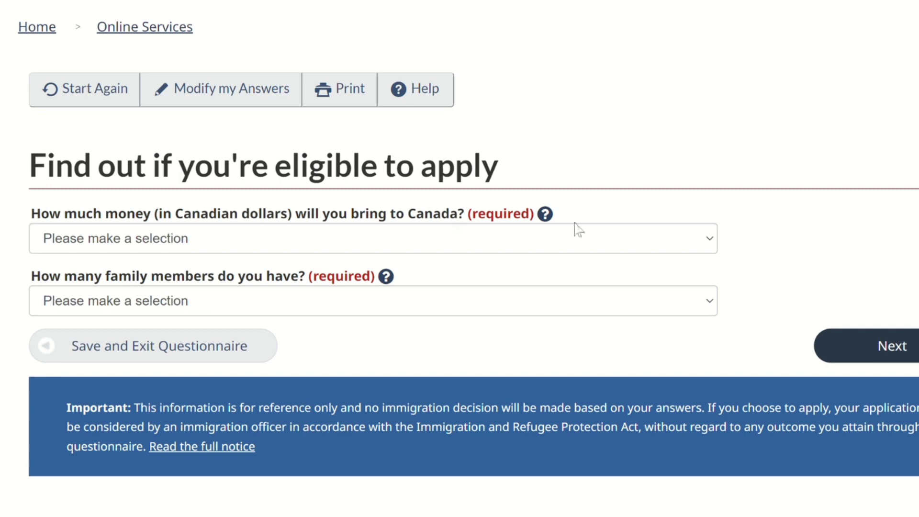
click(704, 231)
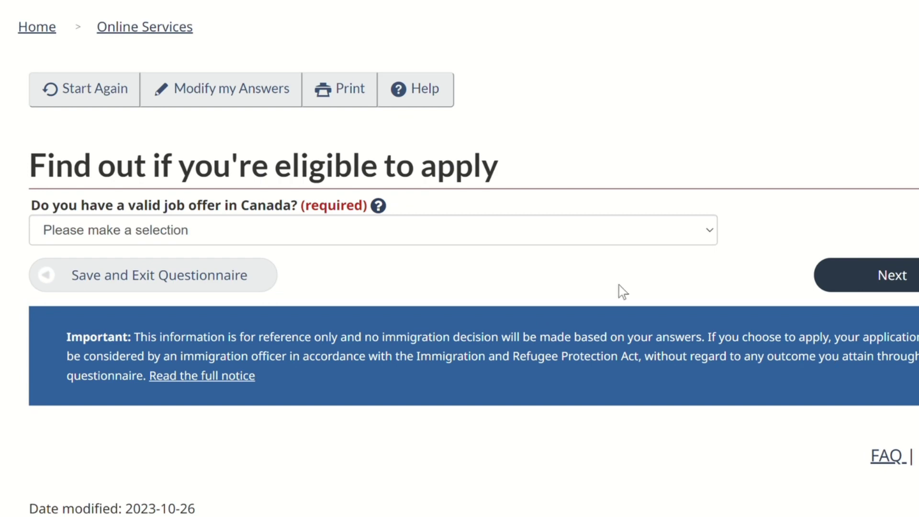
- Answer whether there is a valid job offer in Canada and enter the date of birth
click(698, 230)
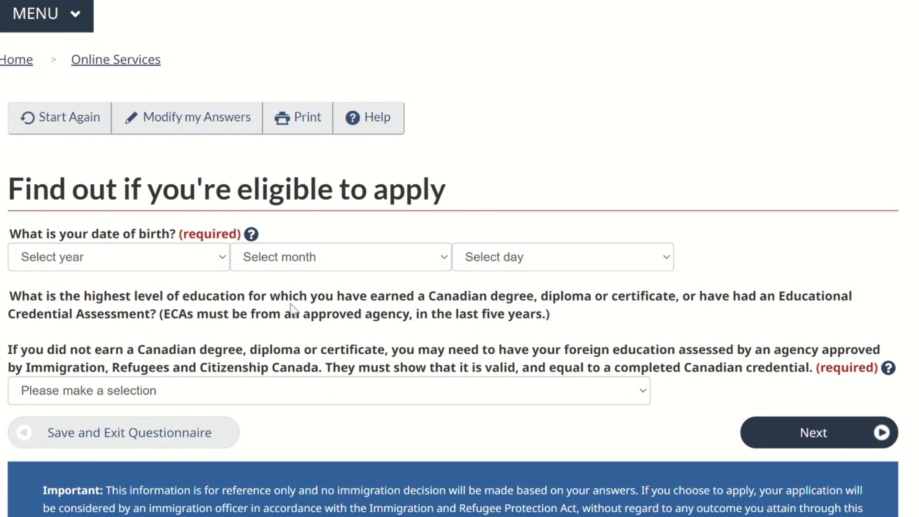
click(221, 258)
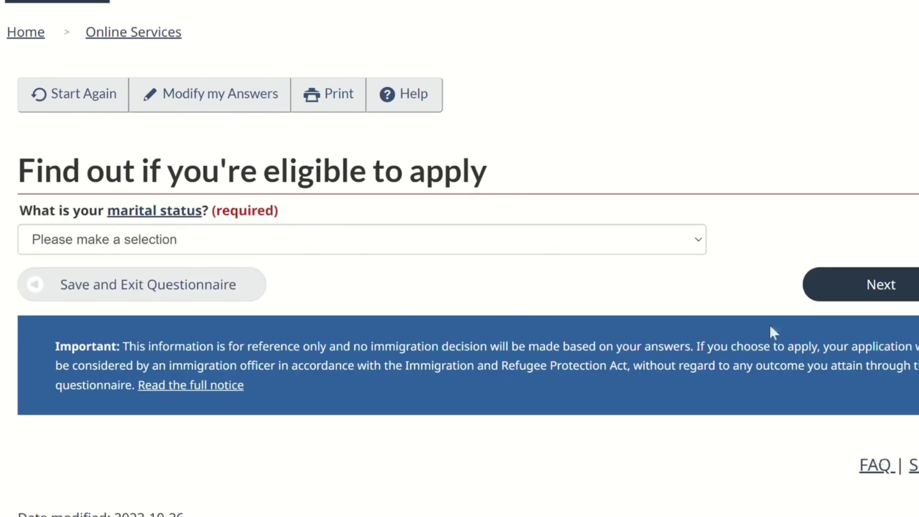
- Select the marital status and answer whether the spouse or partner plans to come to Canada
click(701, 240)
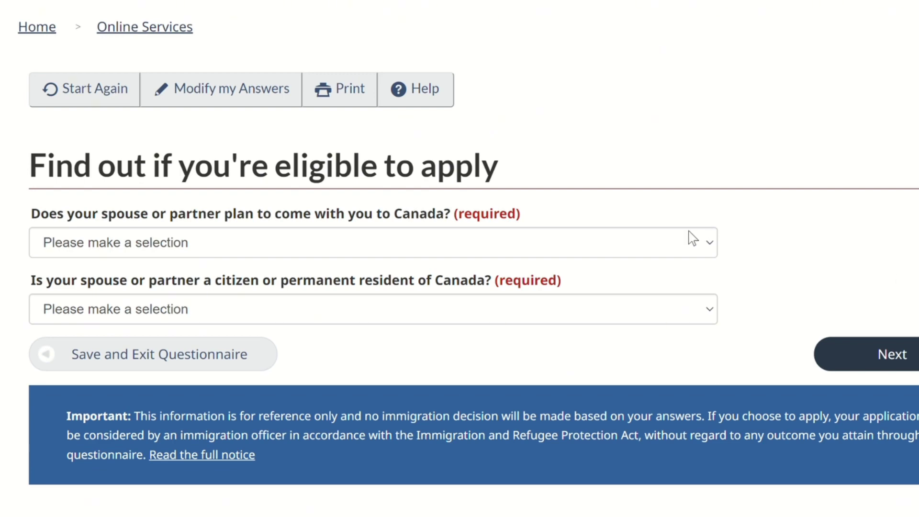
click(688, 233)
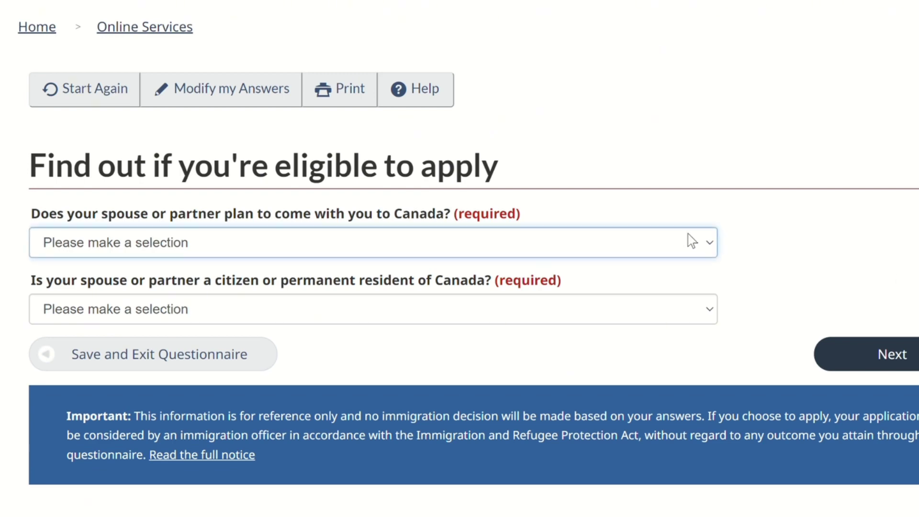
click(655, 285)
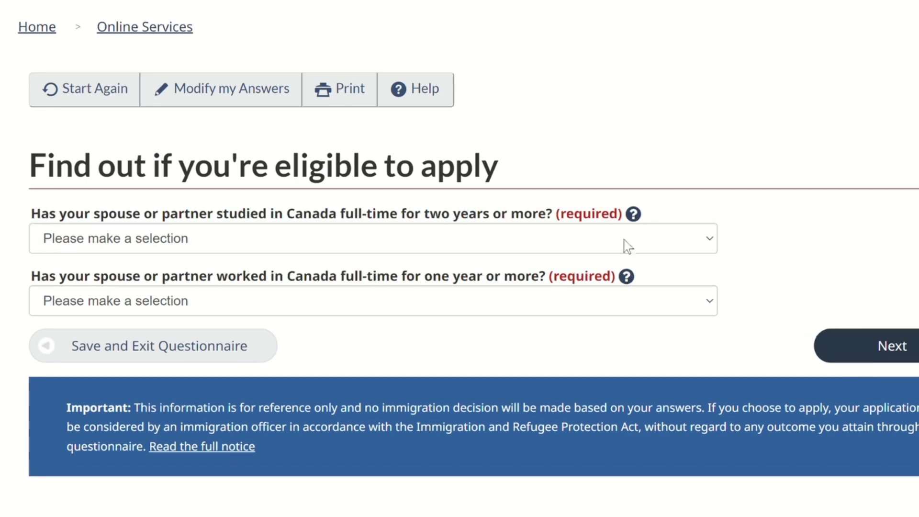
- Answer No to the spouse's full-time study in Canada, and complete the questions on the spouse's Canadian work and language test
click(668, 245)
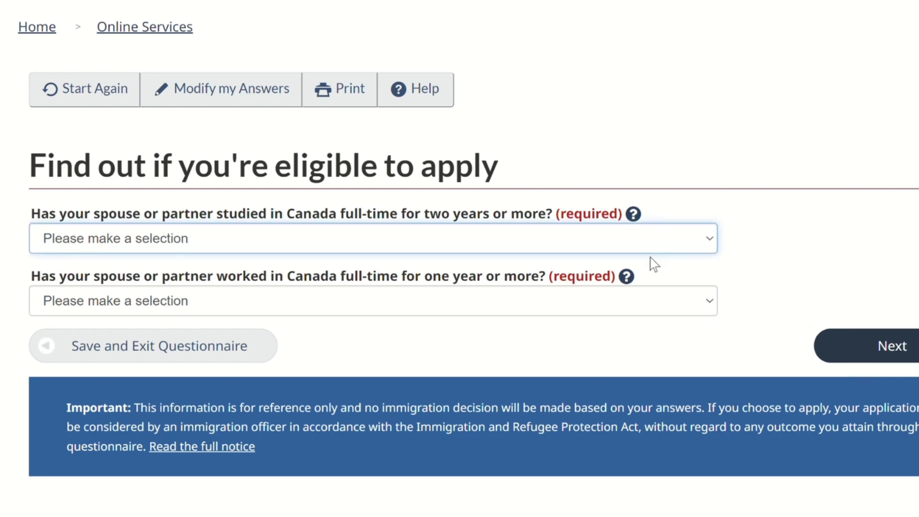
key(n)
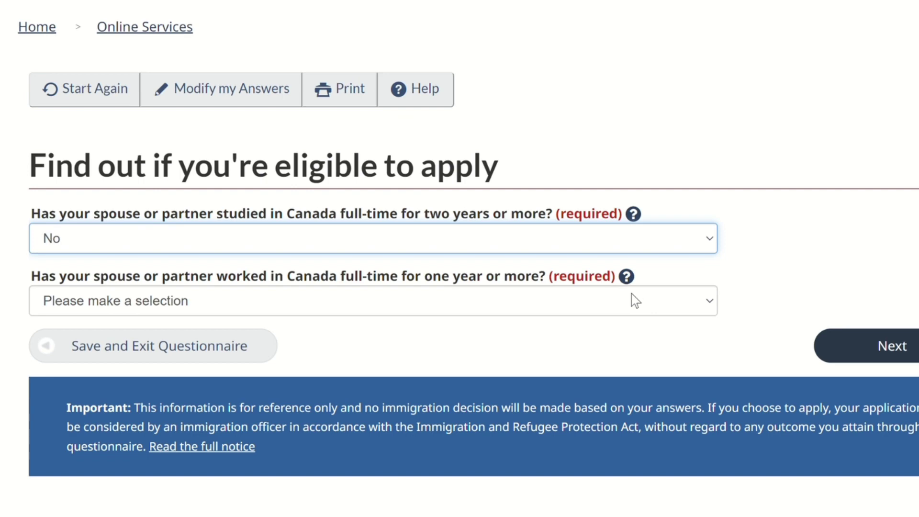
click(598, 304)
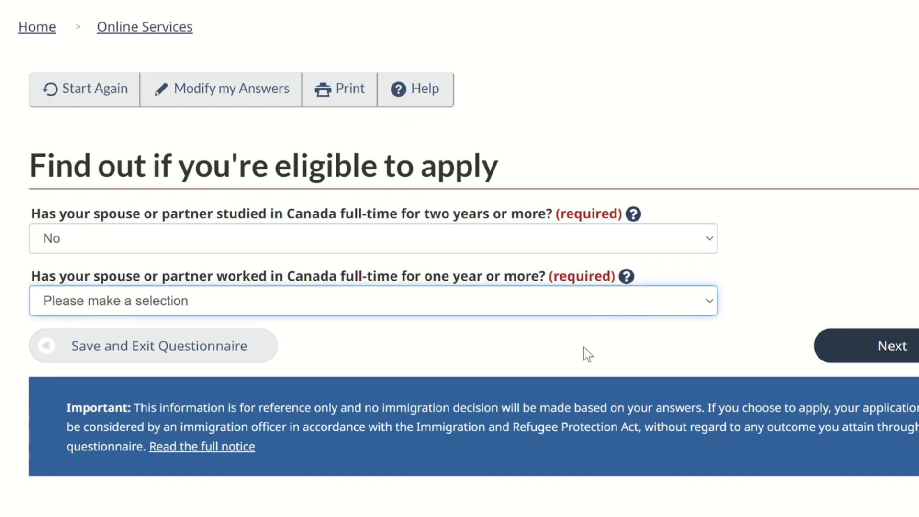
click(856, 354)
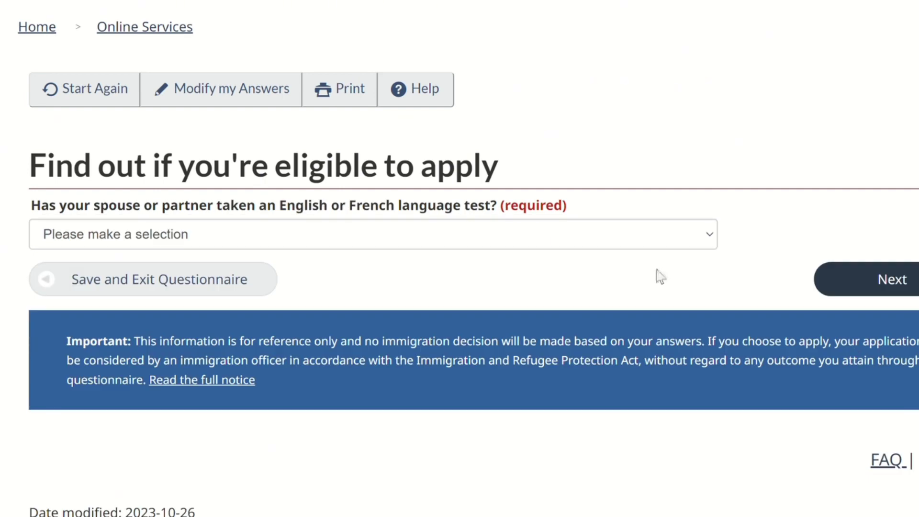
click(696, 237)
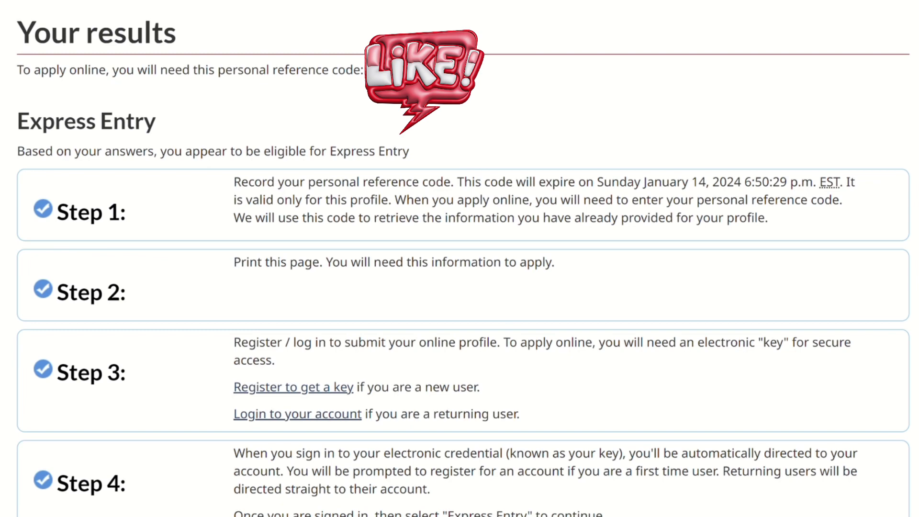
- Review the Express Entry application instructions on the results page through Step 7
scroll(459, 287, down, 2)
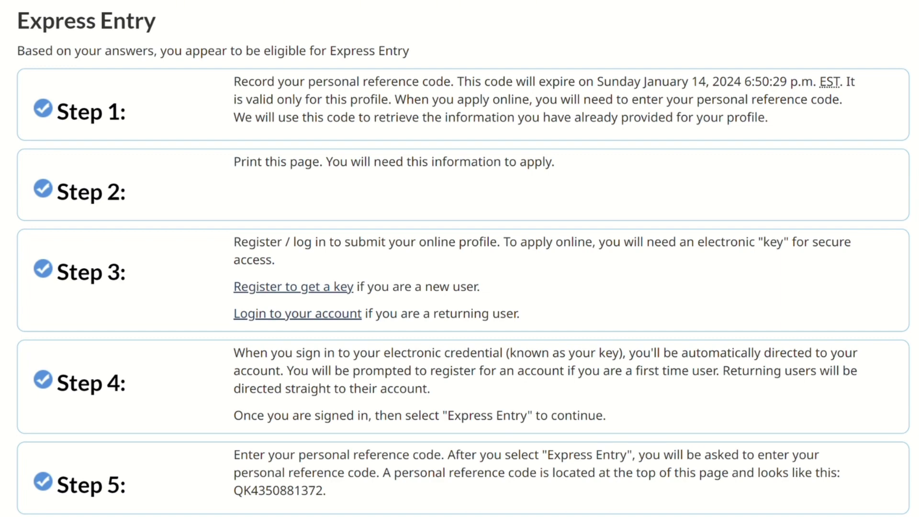
scroll(459, 258, down, 2)
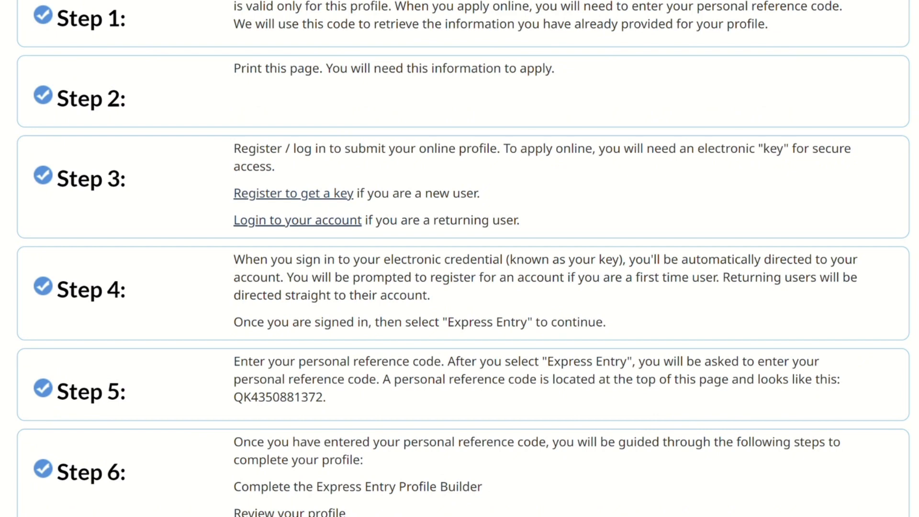
scroll(459, 258, down, 5)
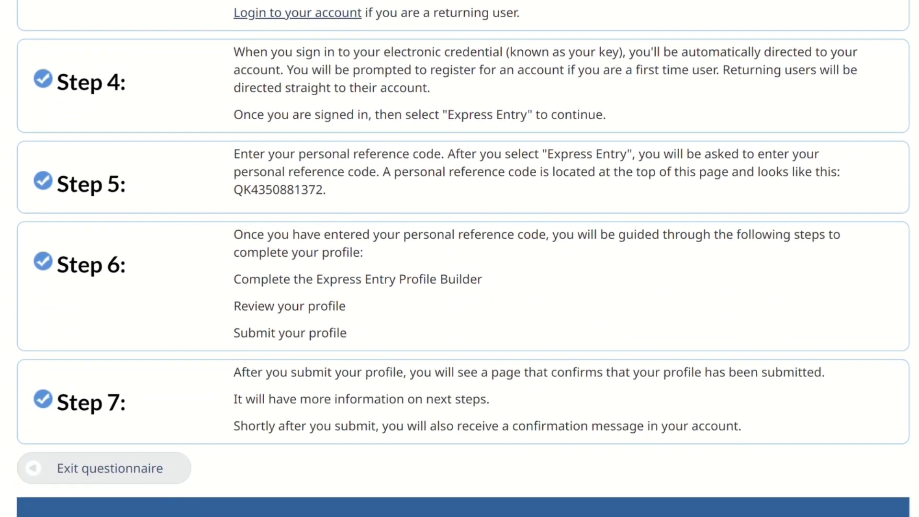